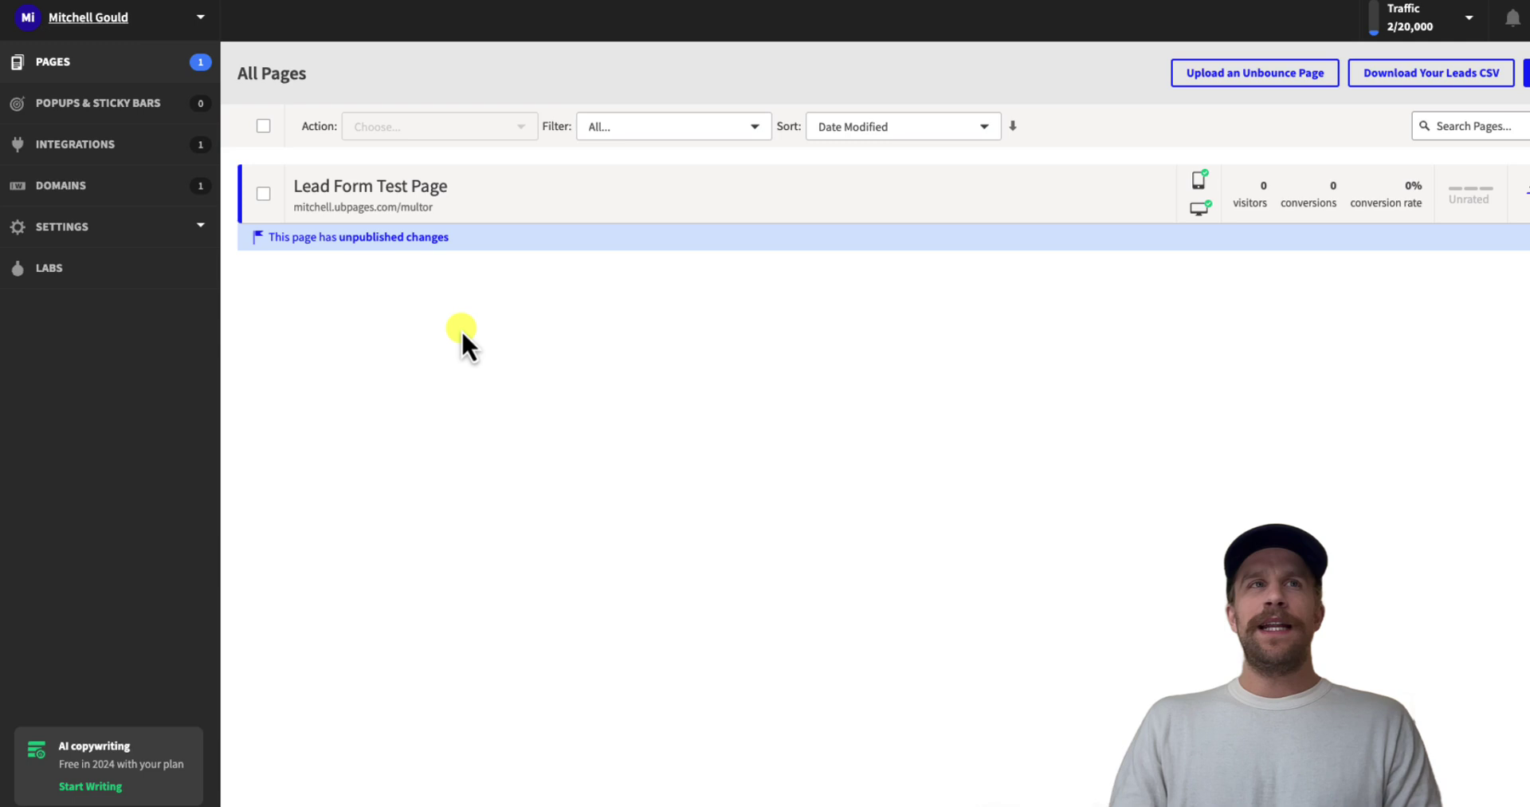
From the Domains list, begin connecting a new WordPress domain.
{"action": "left_click", "coordinate": [102, 193]}
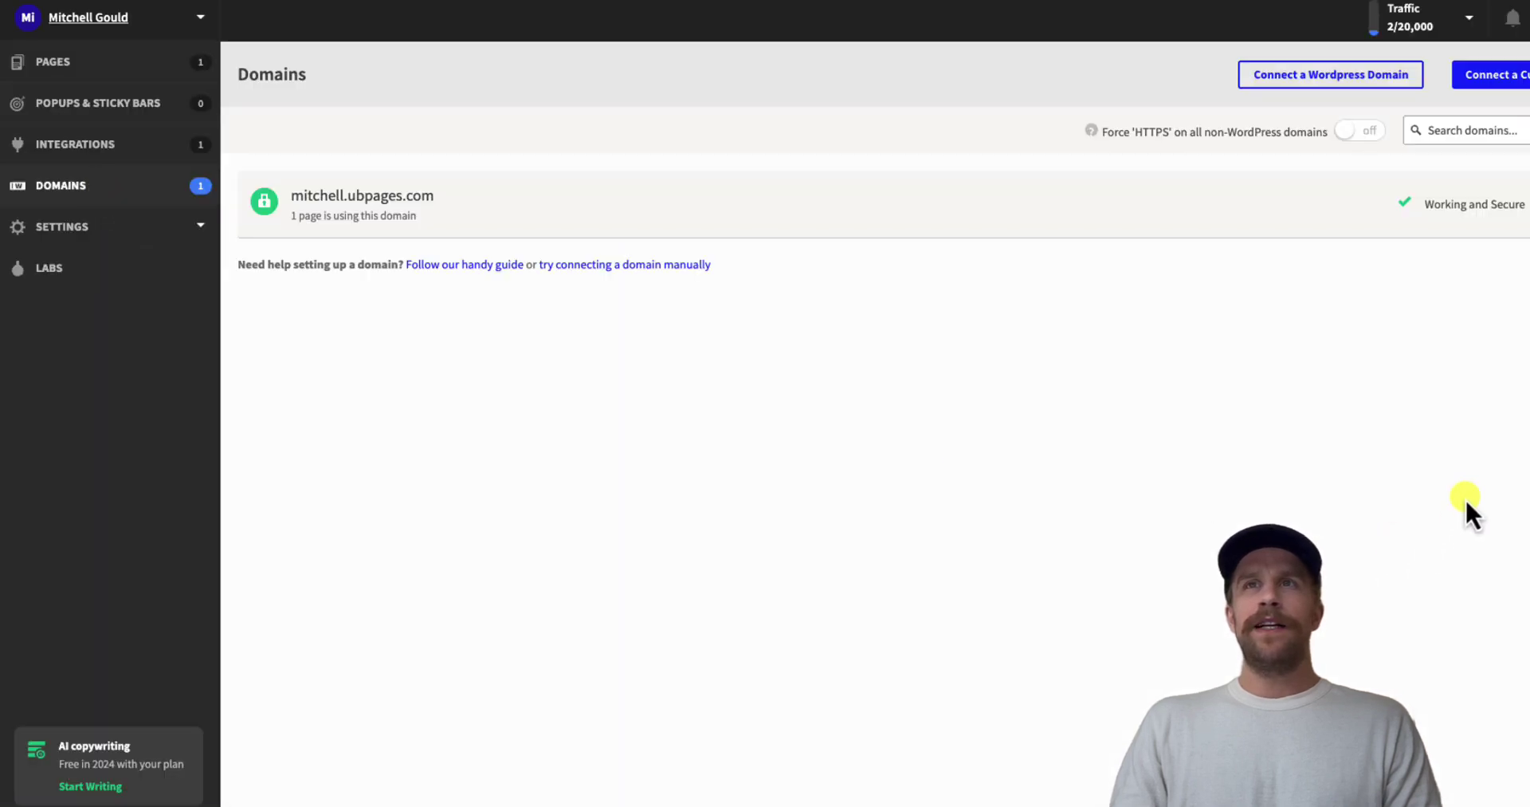
{"action": "left_click", "coordinate": [1335, 80]}
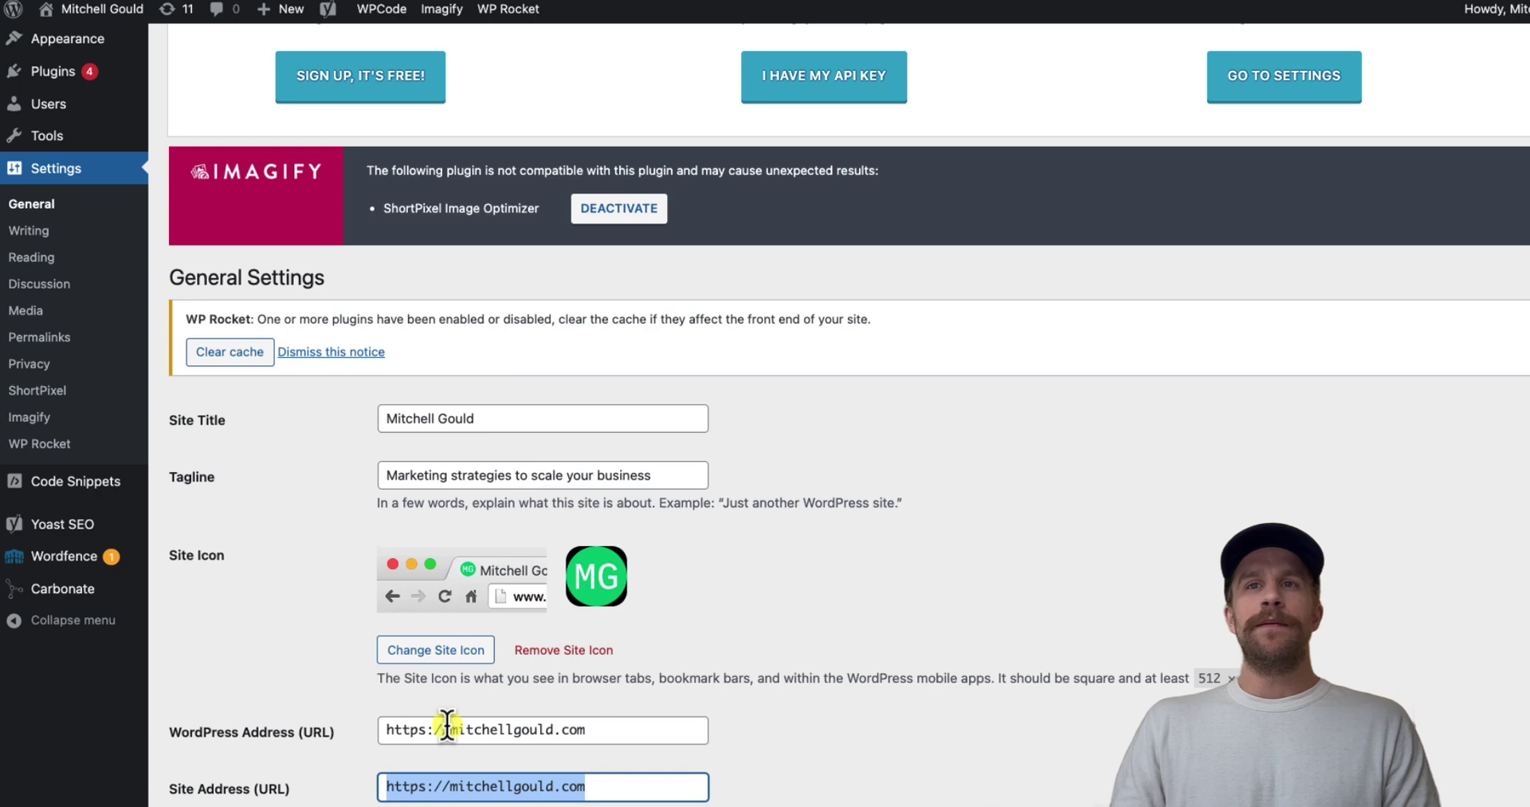
Select the full WordPress Address (URL) in General Settings to copy it.
{"action": "left_click", "coordinate": [341, 671]}
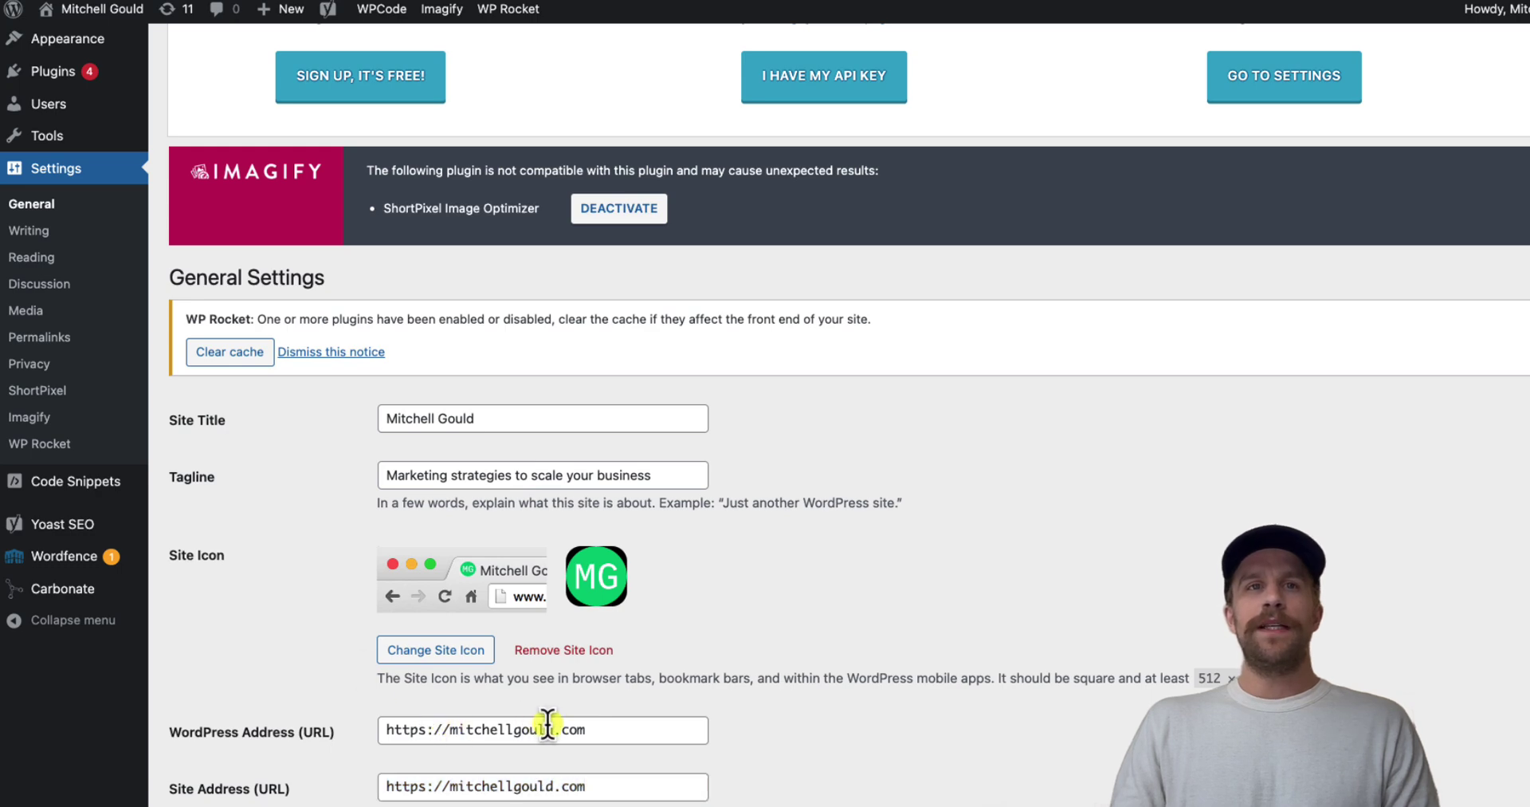
{"action": "left_click_drag", "start_coordinate": [588, 727], "coordinate": [351, 721]}
{"action": "key", "text": "ctrl+c"}
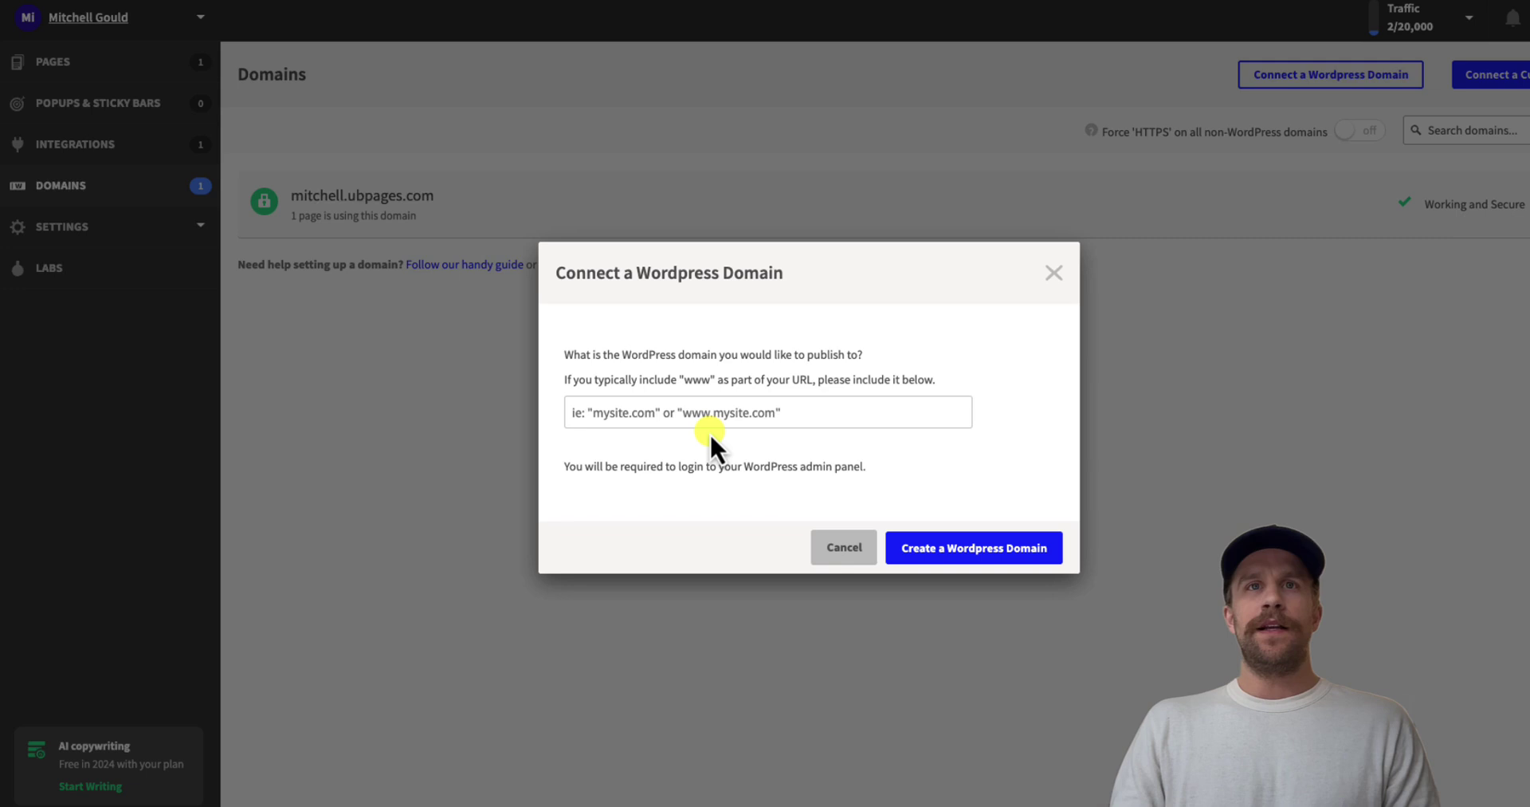
Paste the copied site URL as the domain and create the WordPress domain.
{"action": "left_click", "coordinate": [707, 415]}
{"action": "key", "text": "ctrl+v"}
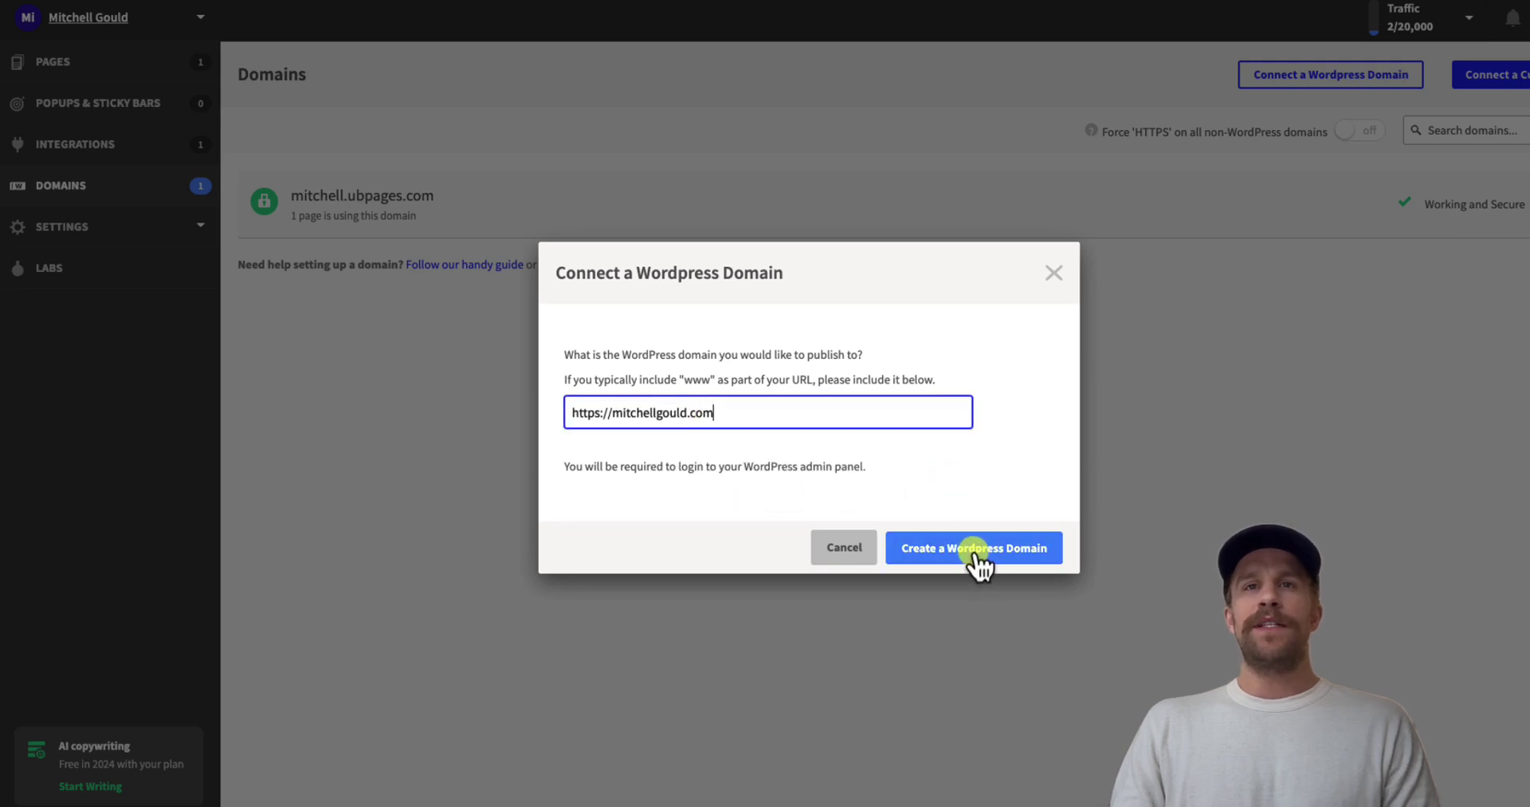
{"action": "left_click", "coordinate": [974, 550]}
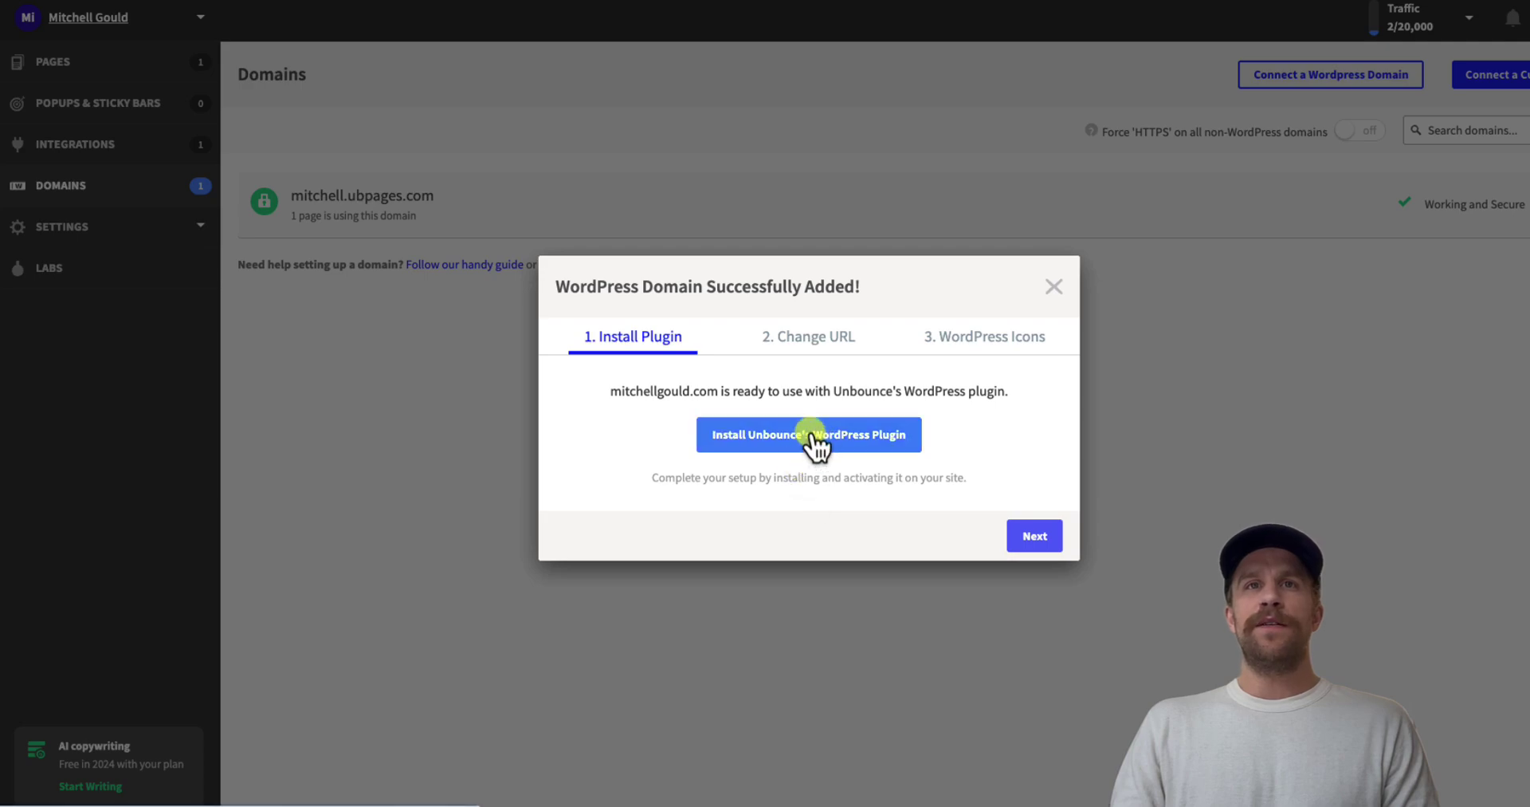
Install and activate the Unbounce Landing Pages plugin, then open its Unbounce Pages admin page.
{"action": "left_click", "coordinate": [820, 434]}
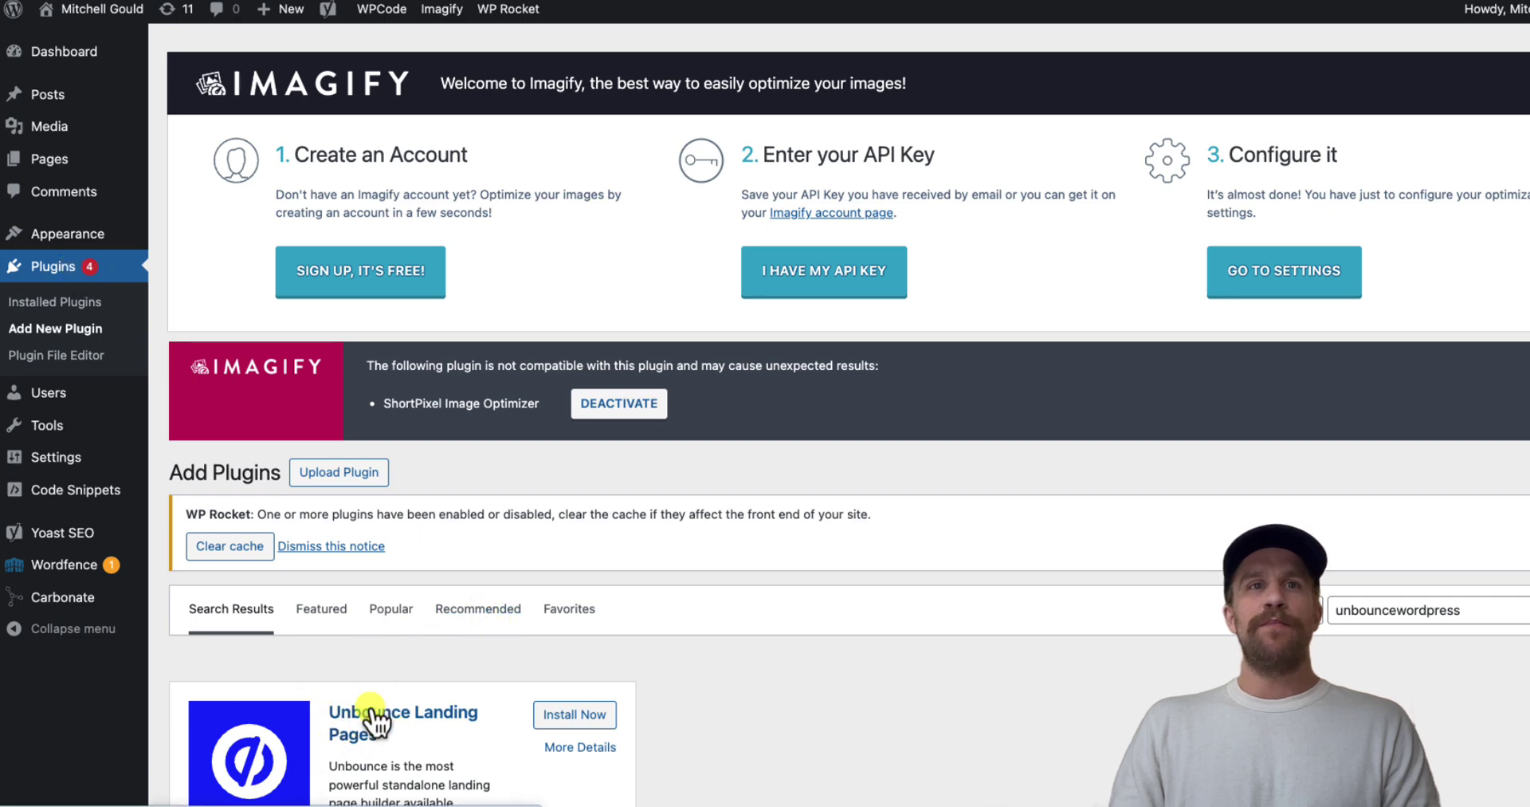
{"action": "scroll", "coordinate": [419, 691], "scroll_direction": "down", "scroll_amount": 3}
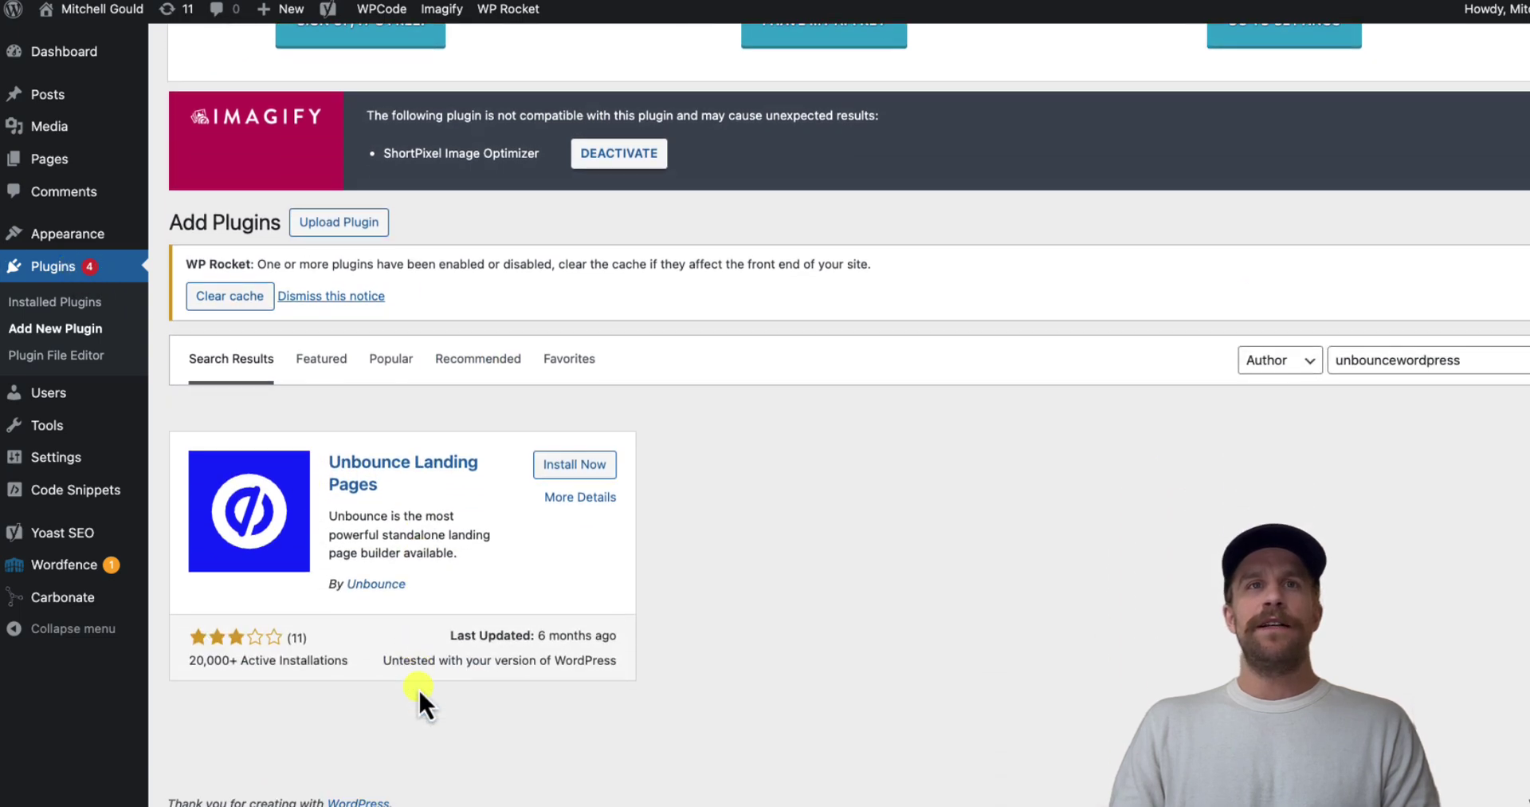
{"action": "left_click", "coordinate": [575, 468]}
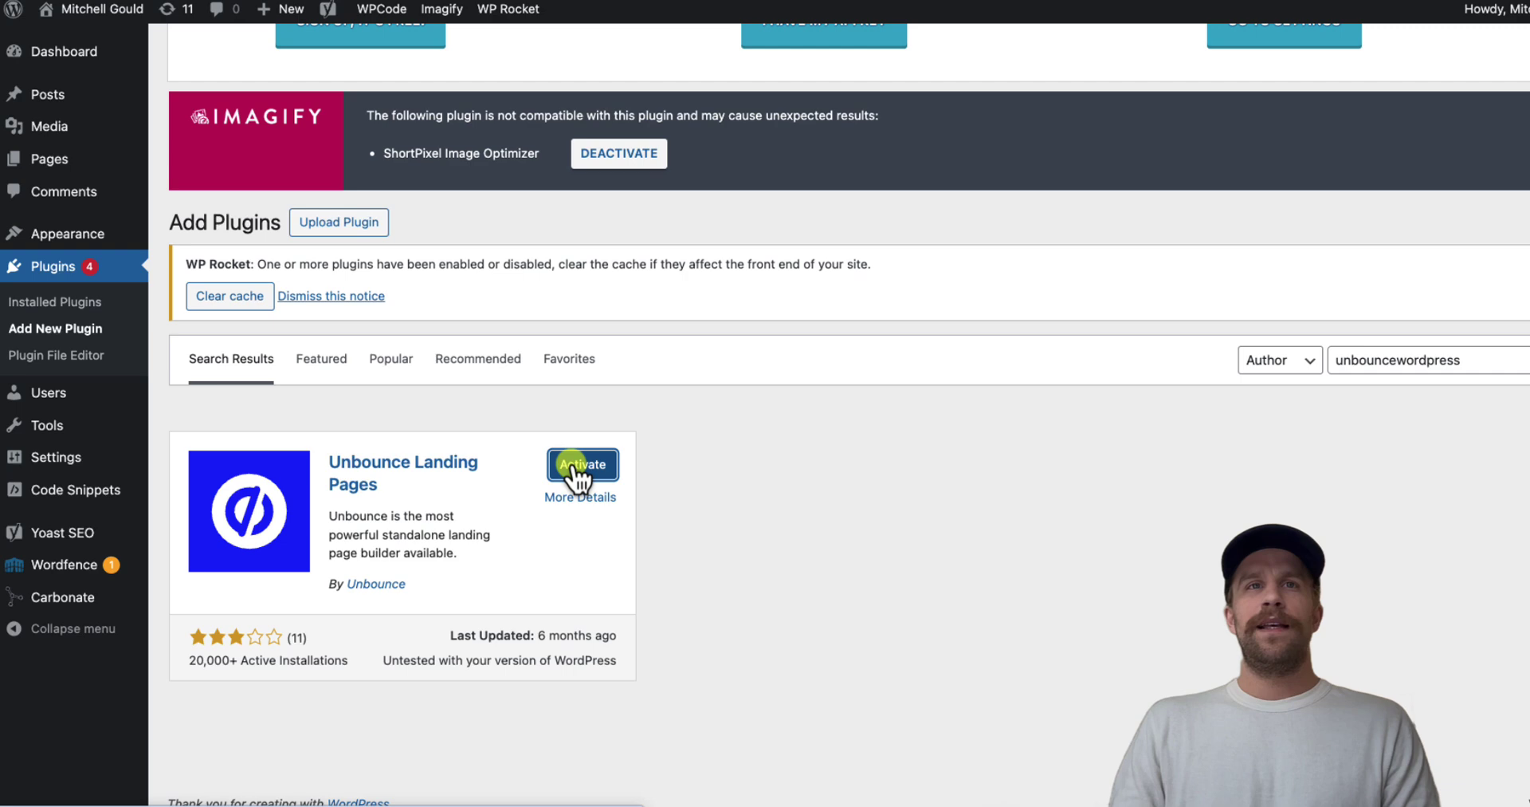
{"action": "left_click", "coordinate": [583, 466]}
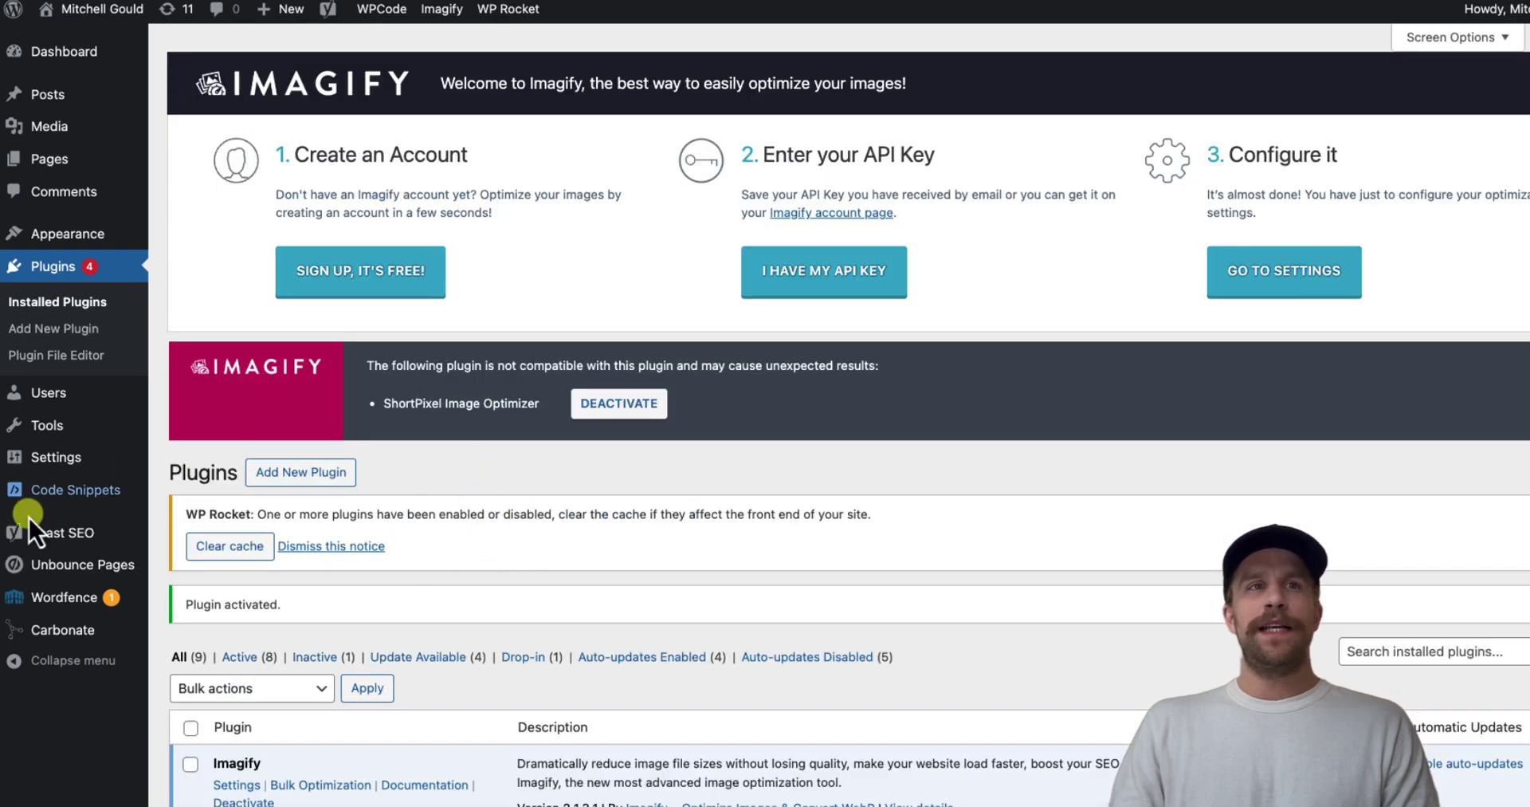
{"action": "mouse_move", "coordinate": [72, 564]}
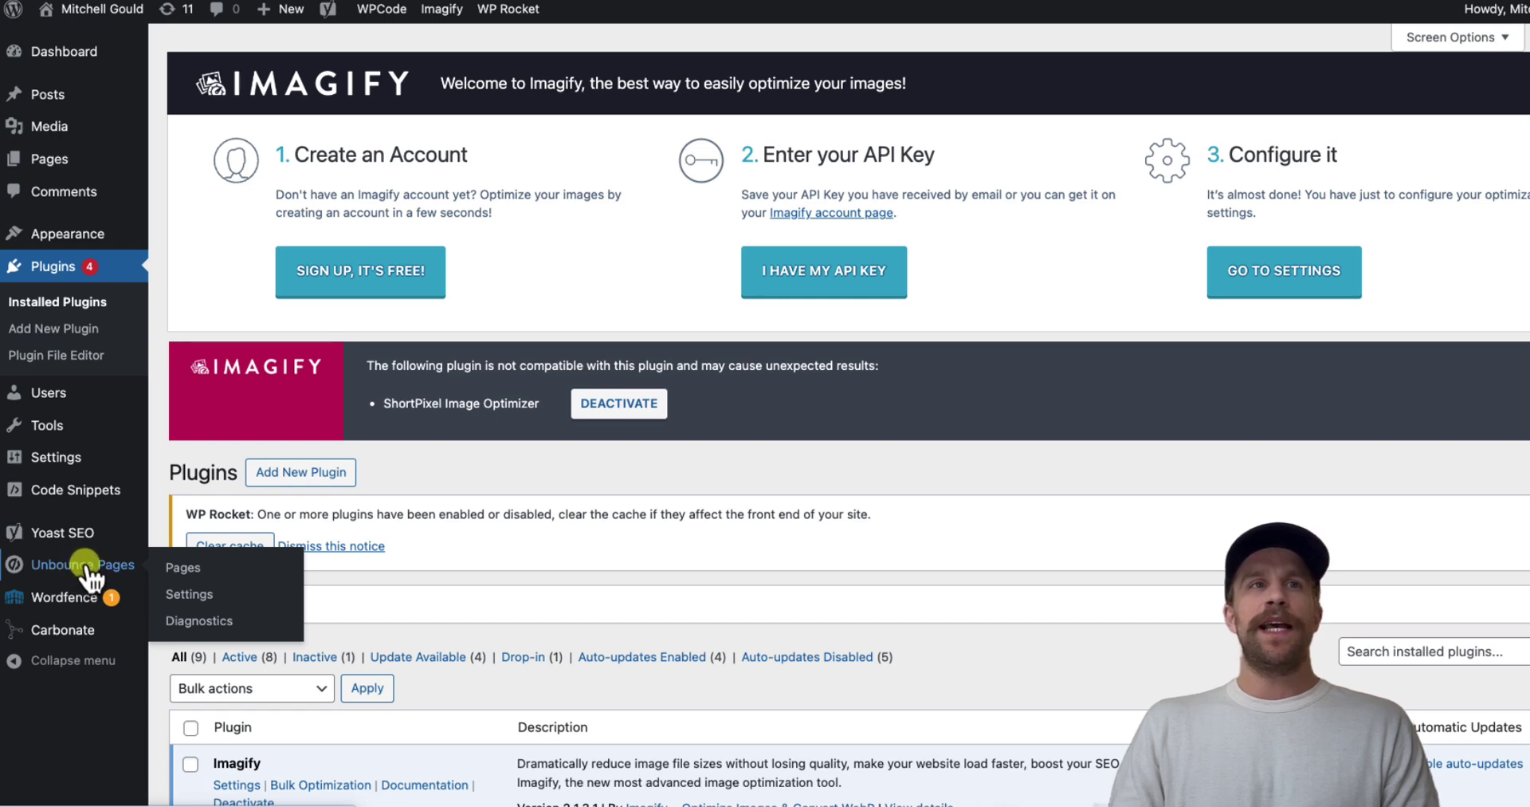
{"action": "left_click", "coordinate": [87, 565]}
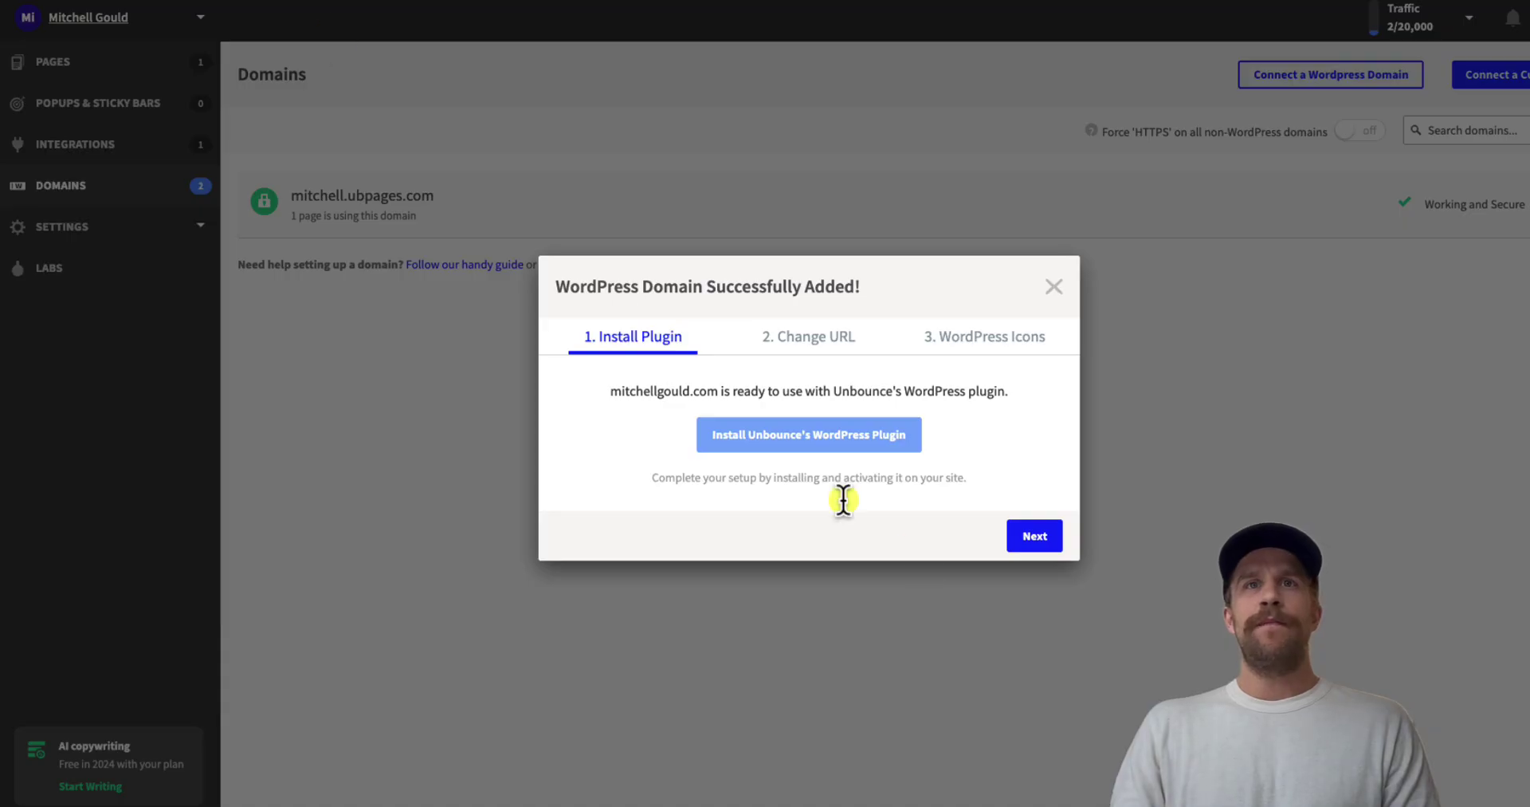
Step through the Change URL and WordPress Icons screens and close the setup dialog.
{"action": "left_click", "coordinate": [1026, 536]}
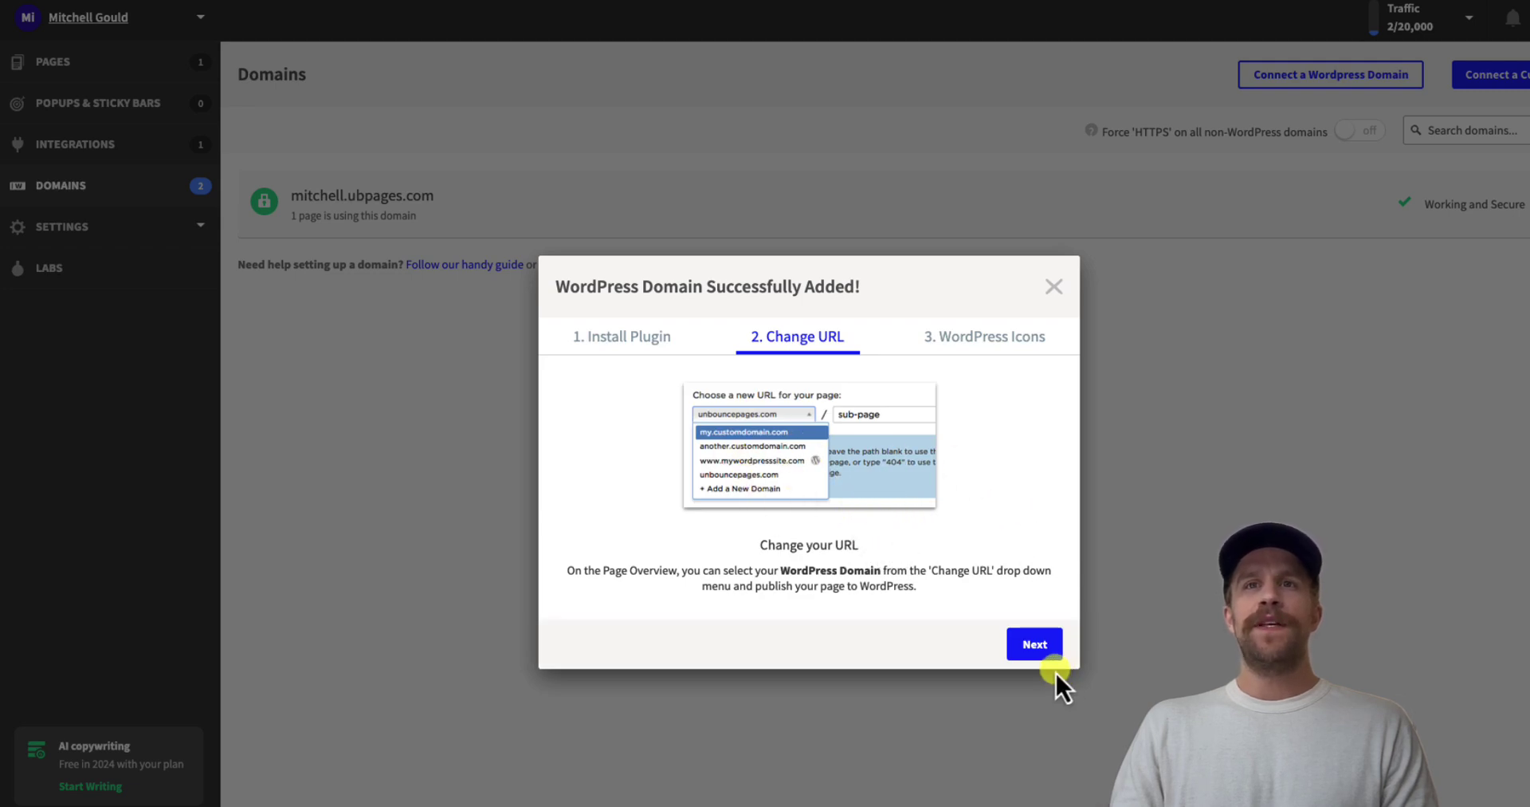
{"action": "left_click", "coordinate": [1039, 649]}
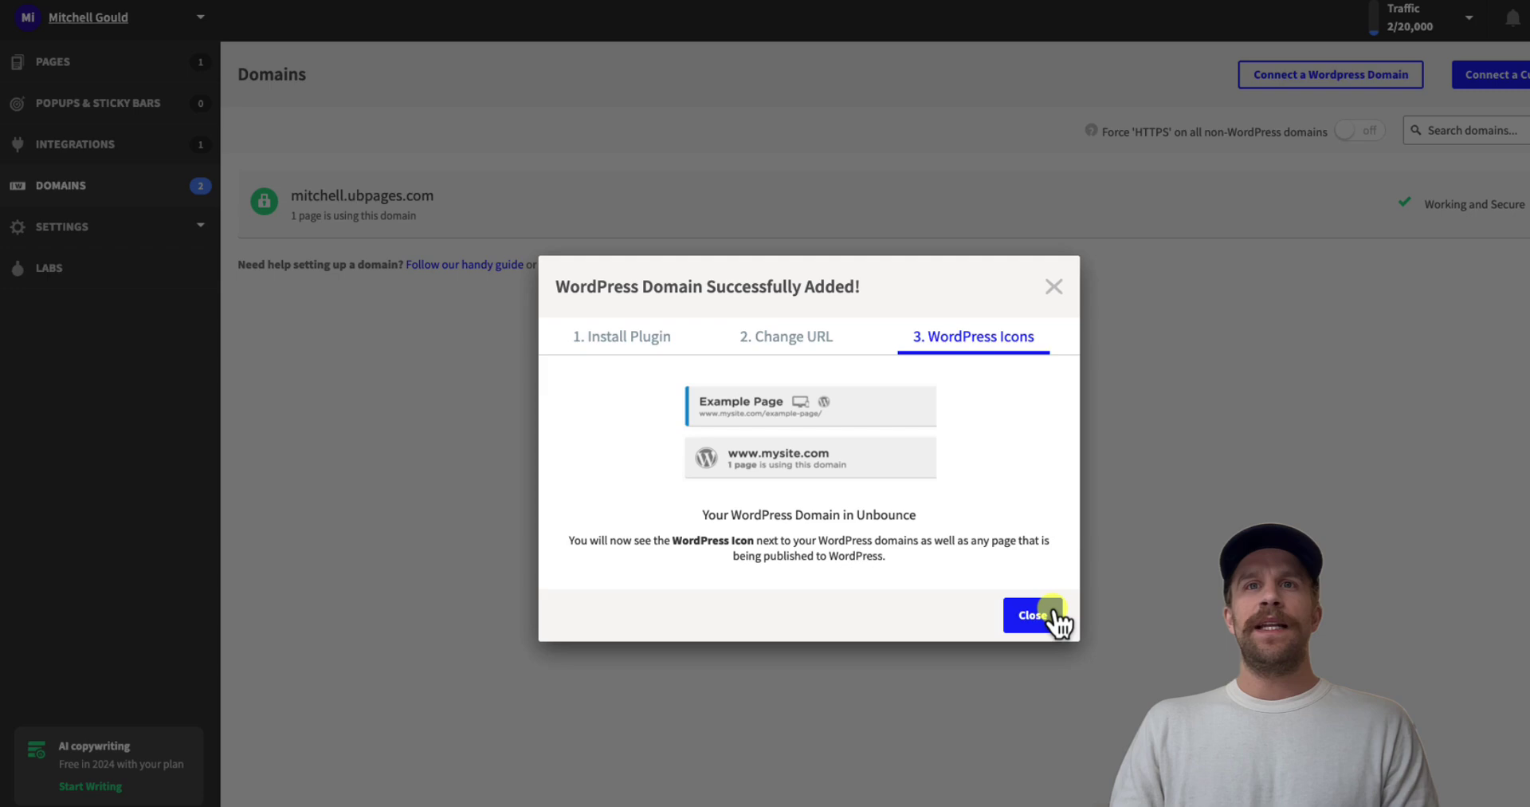
{"action": "left_click", "coordinate": [1039, 618]}
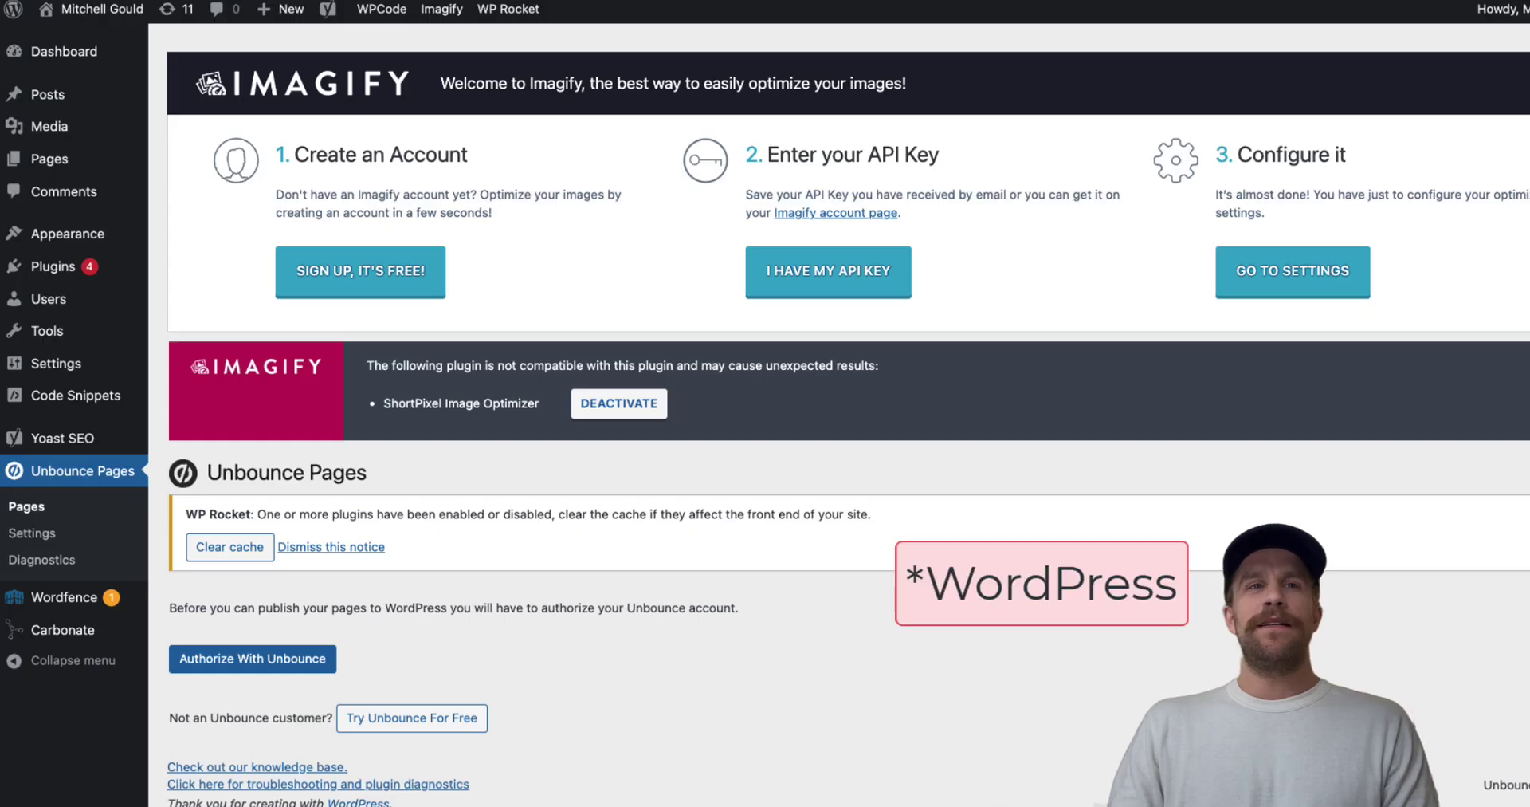
Authorize the Unbounce Pages plugin with the Unbounce account.
{"action": "left_click", "coordinate": [250, 659]}
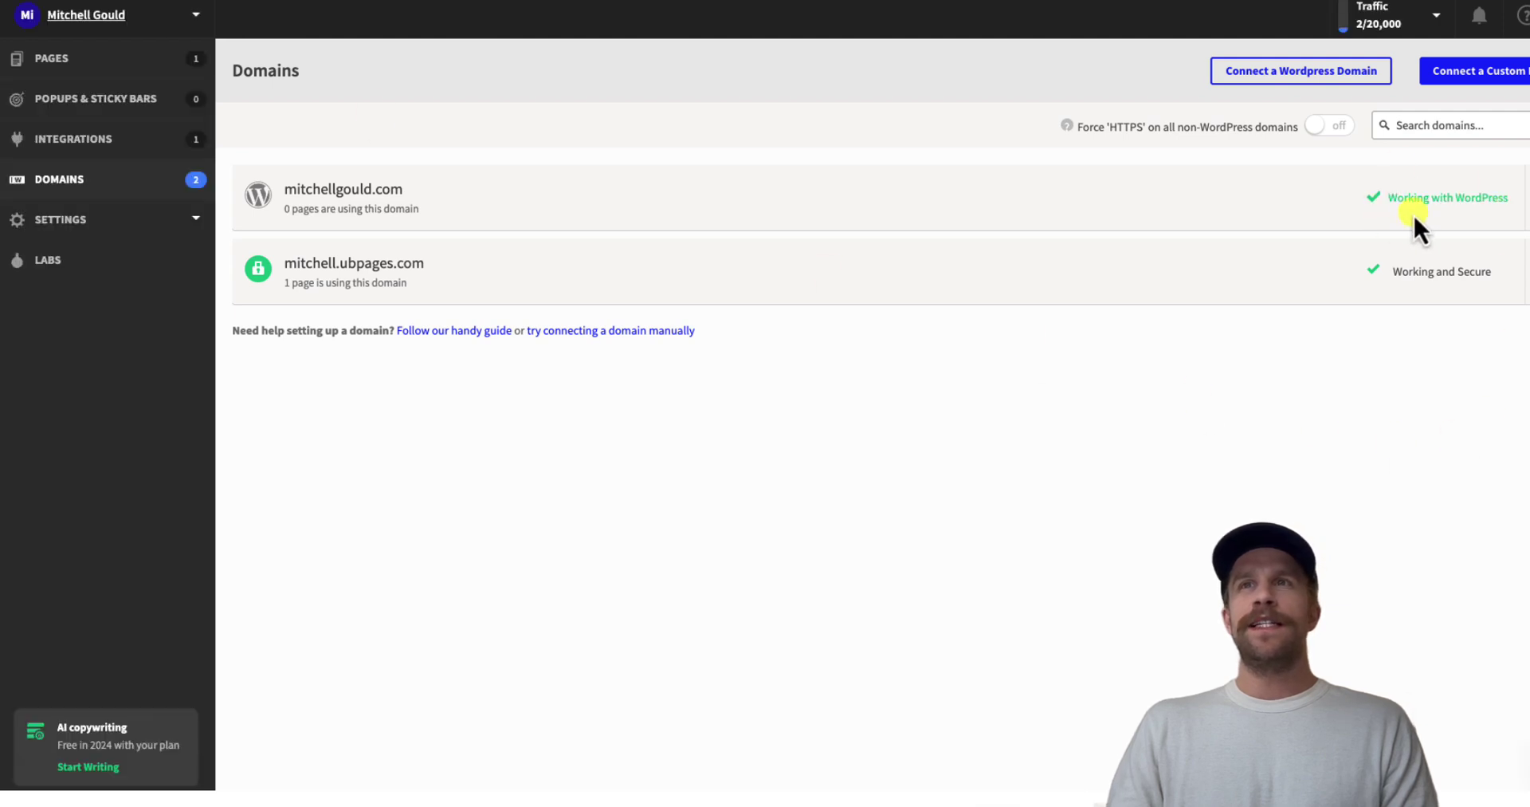
Go to the All Pages list in the Unbounce dashboard.
{"action": "mouse_move", "coordinate": [1461, 209]}
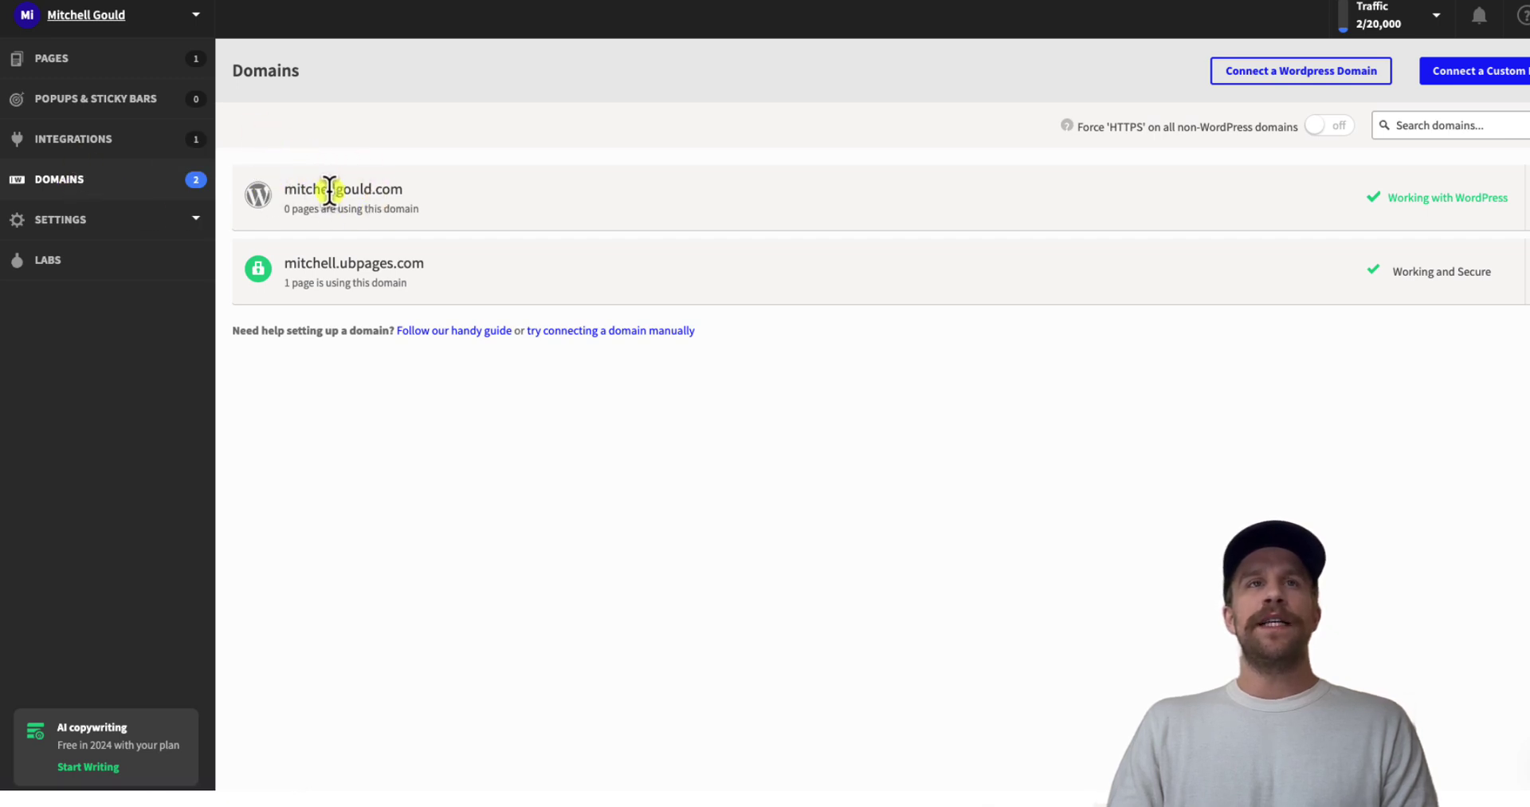
{"action": "left_click", "coordinate": [84, 57]}
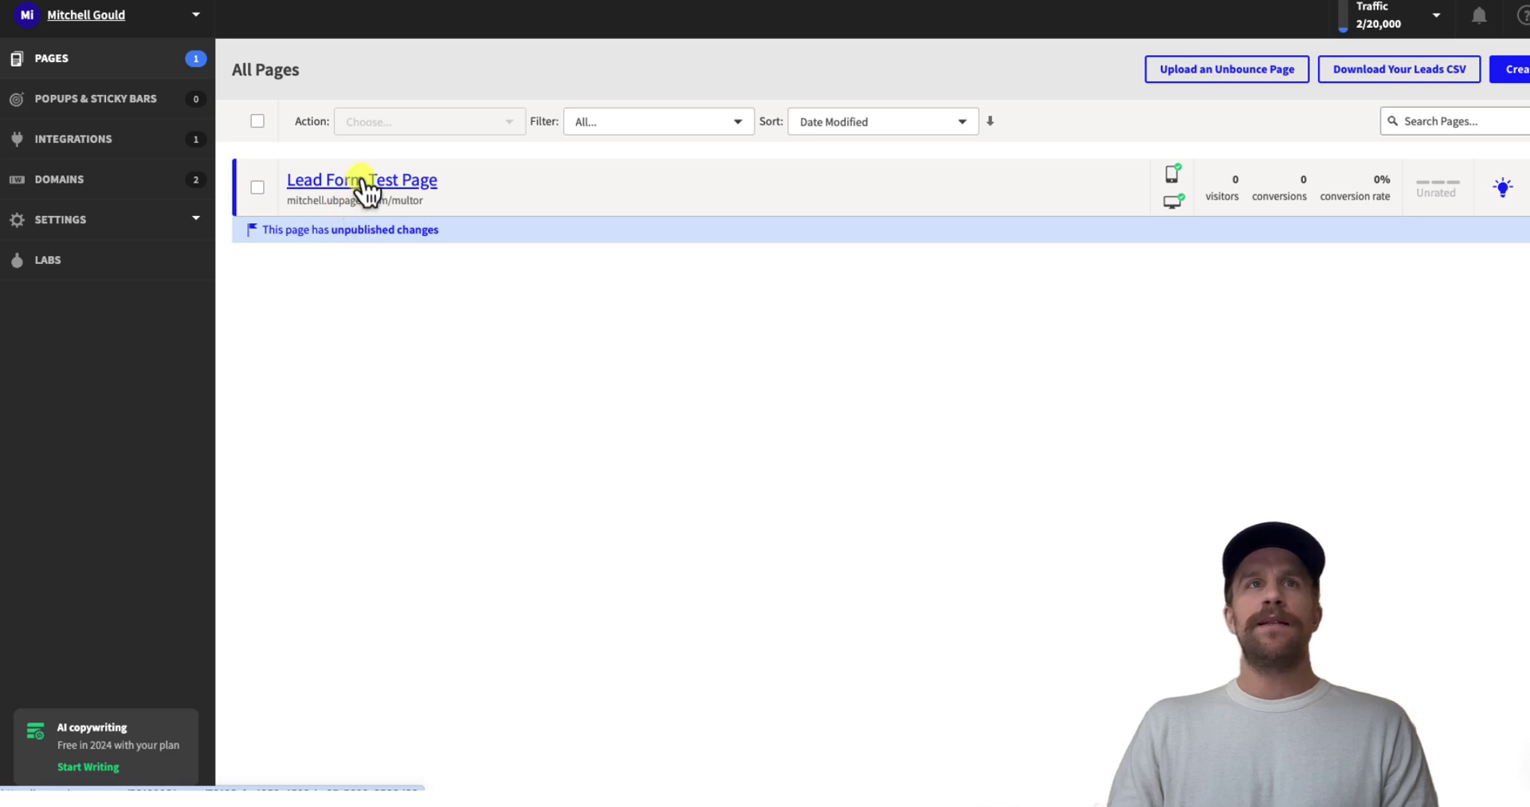
Change Lead Form Test Page's URL to the WordPress domain with page path 'lp'.
{"action": "left_click", "coordinate": [373, 180]}
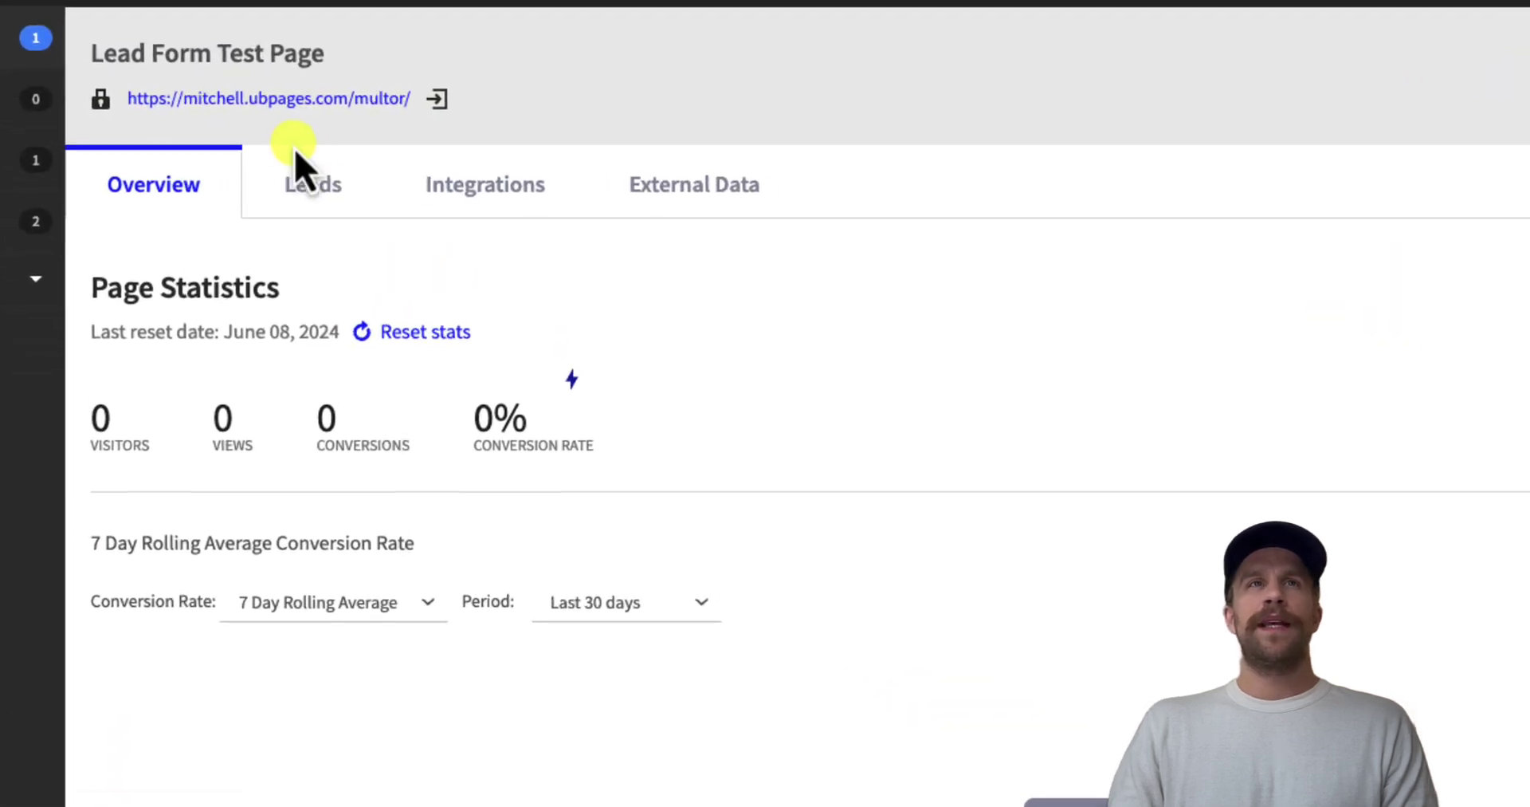
{"action": "left_click", "coordinate": [275, 99]}
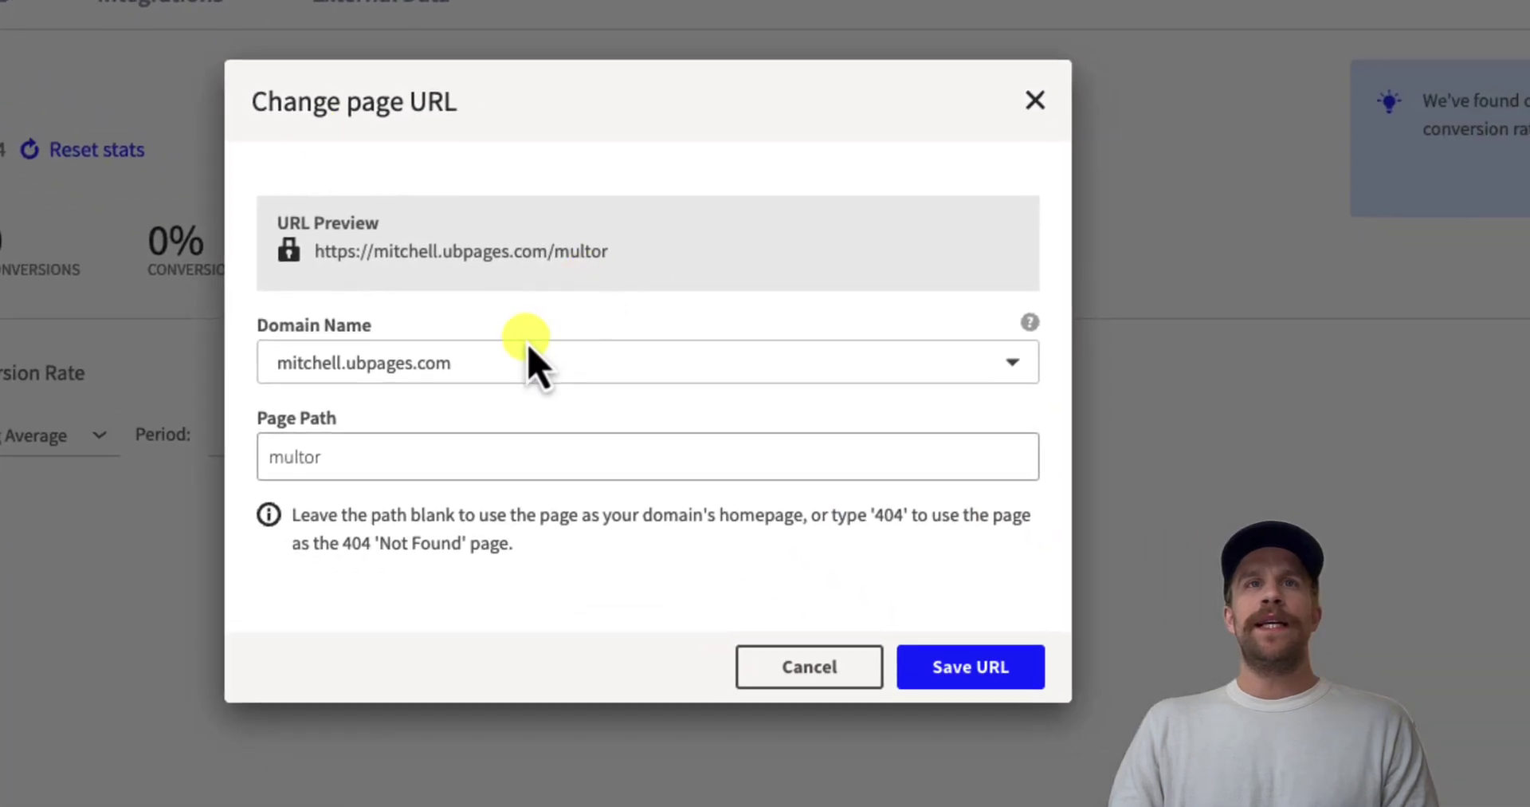
{"action": "left_click", "coordinate": [844, 550]}
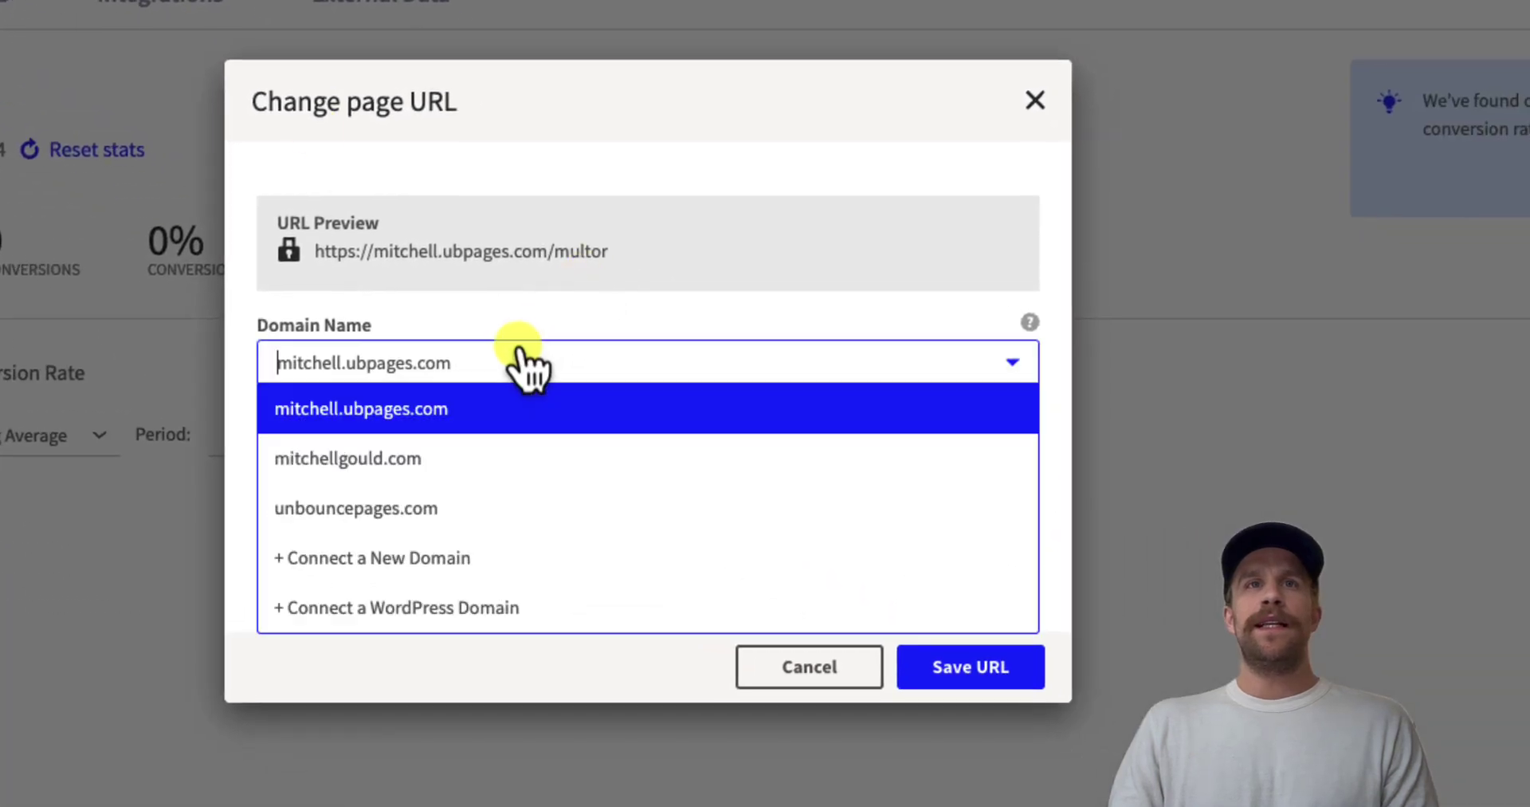
{"action": "left_click", "coordinate": [439, 459]}
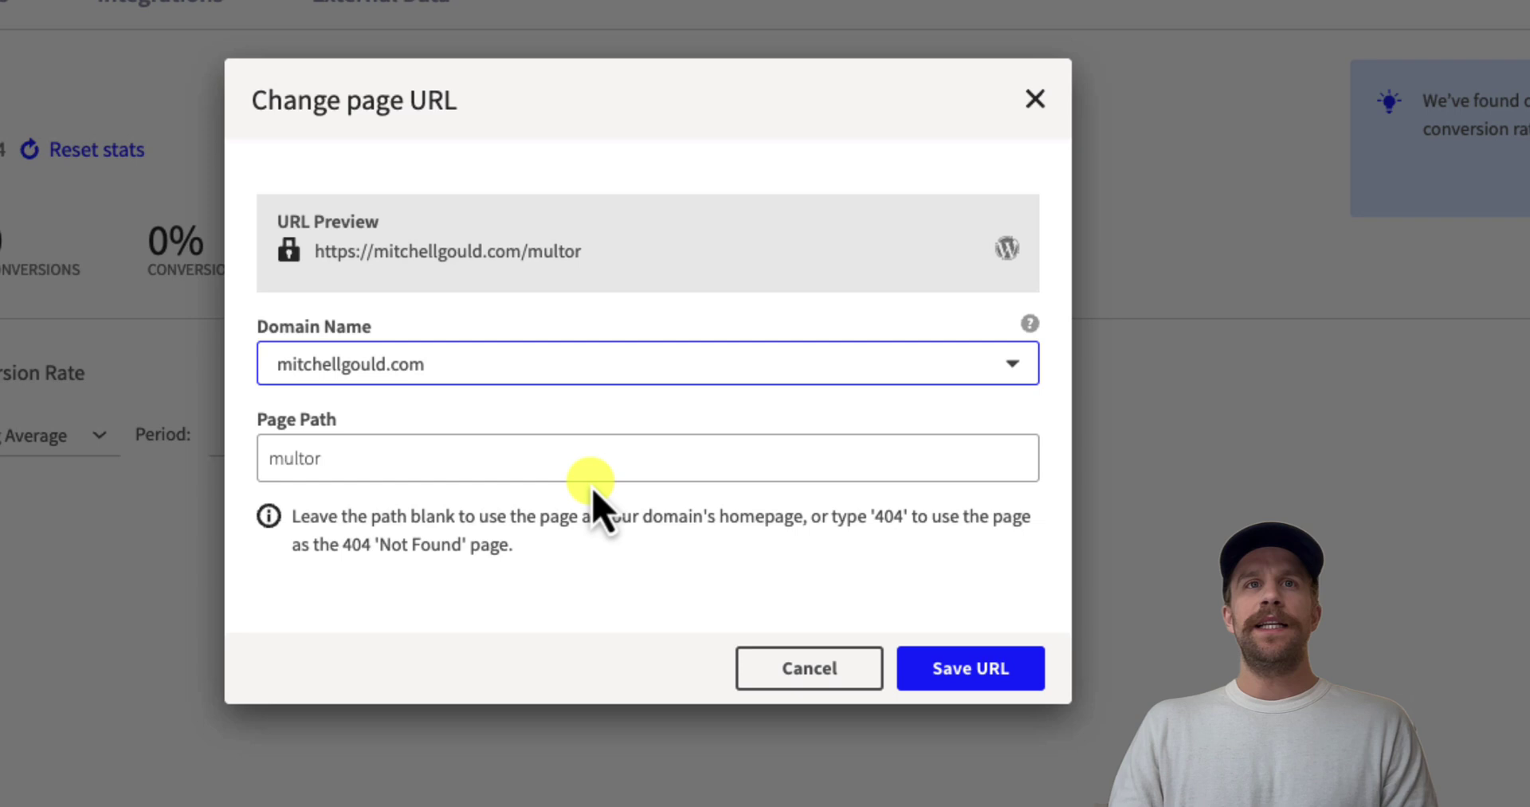
{"action": "left_click_drag", "start_coordinate": [417, 456], "coordinate": [243, 458]}
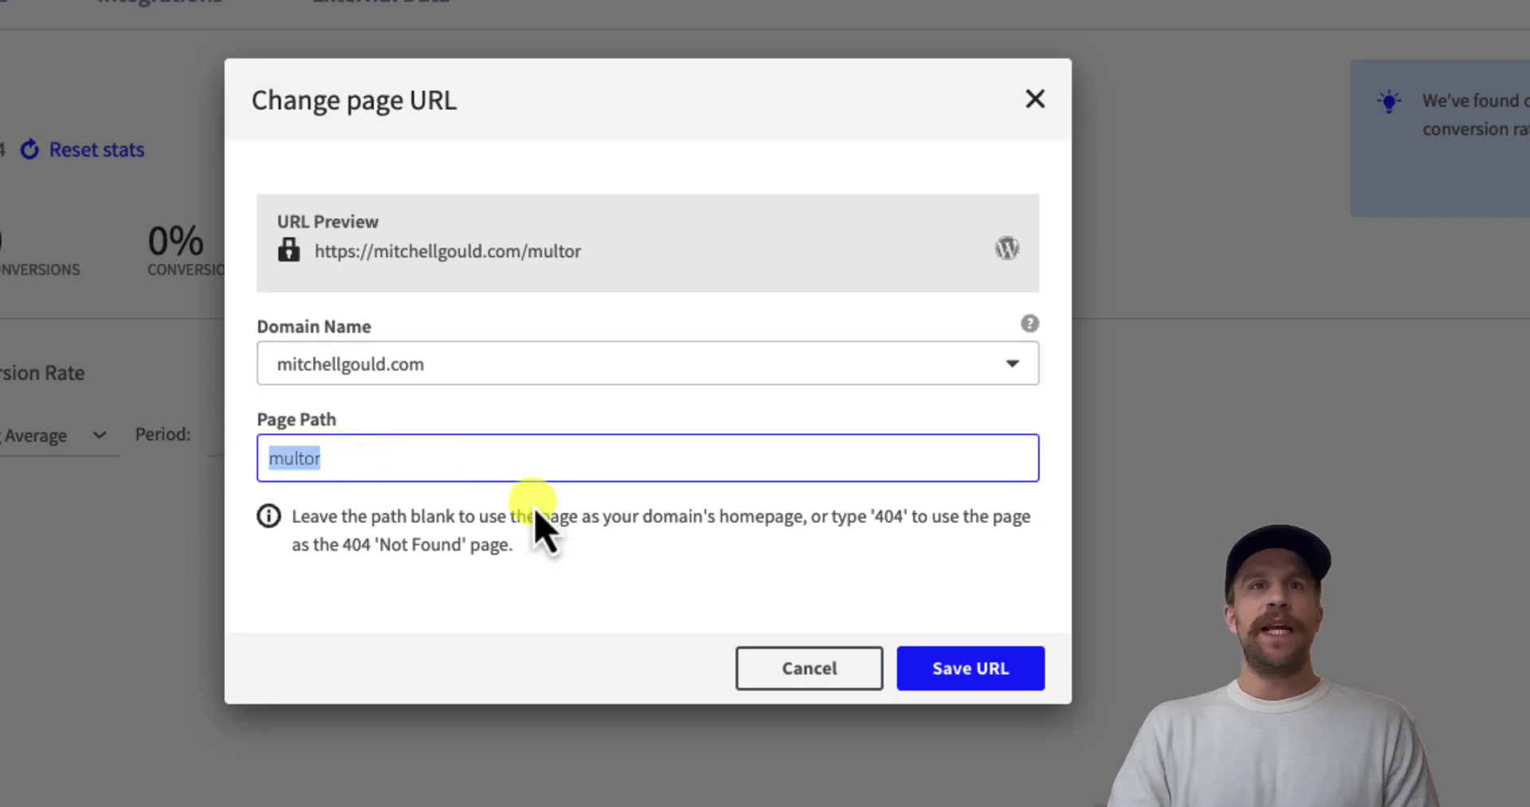
{"action": "type", "text": "lp"}
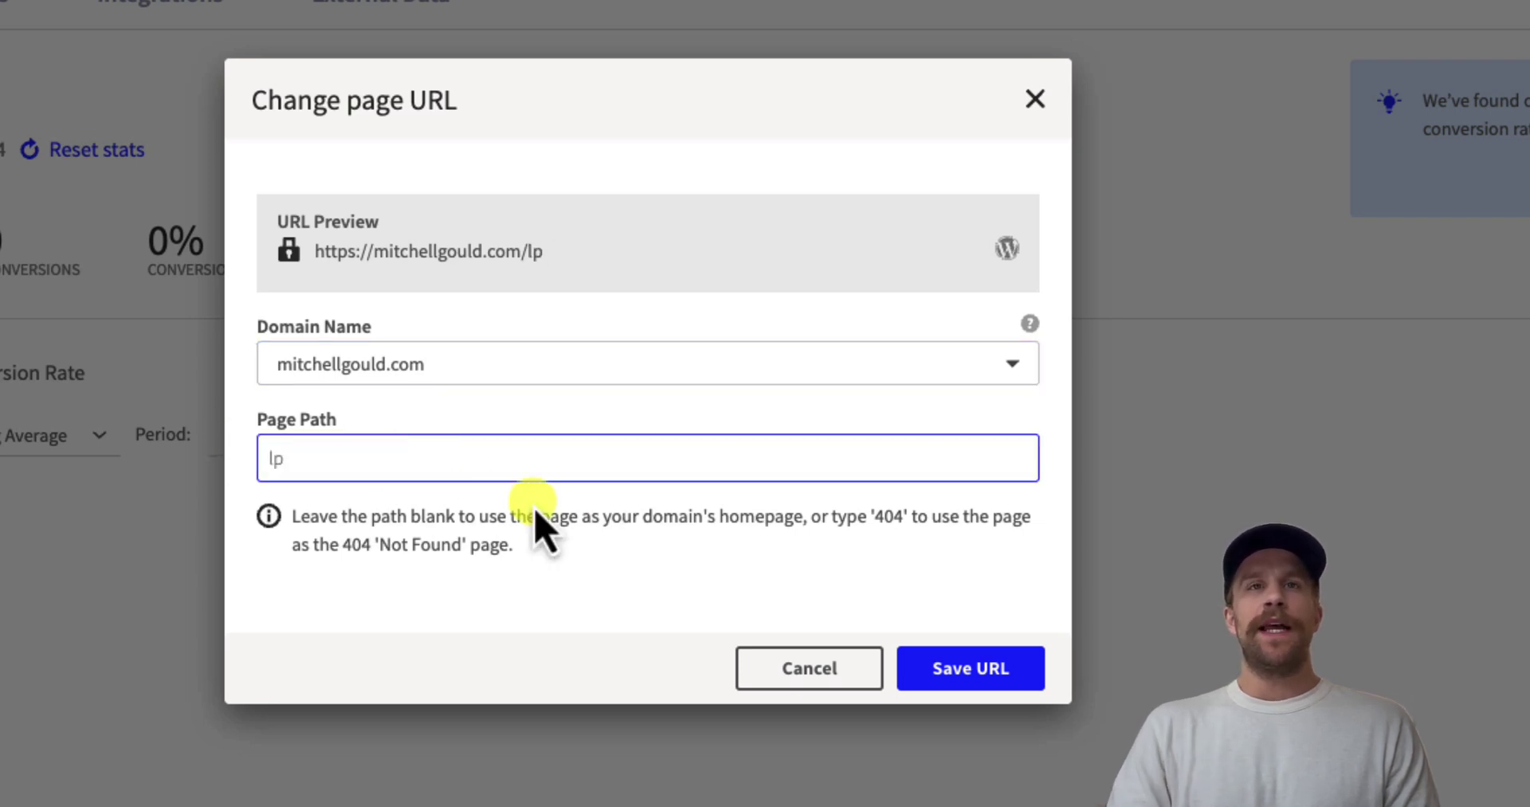
{"action": "left_click", "coordinate": [953, 673]}
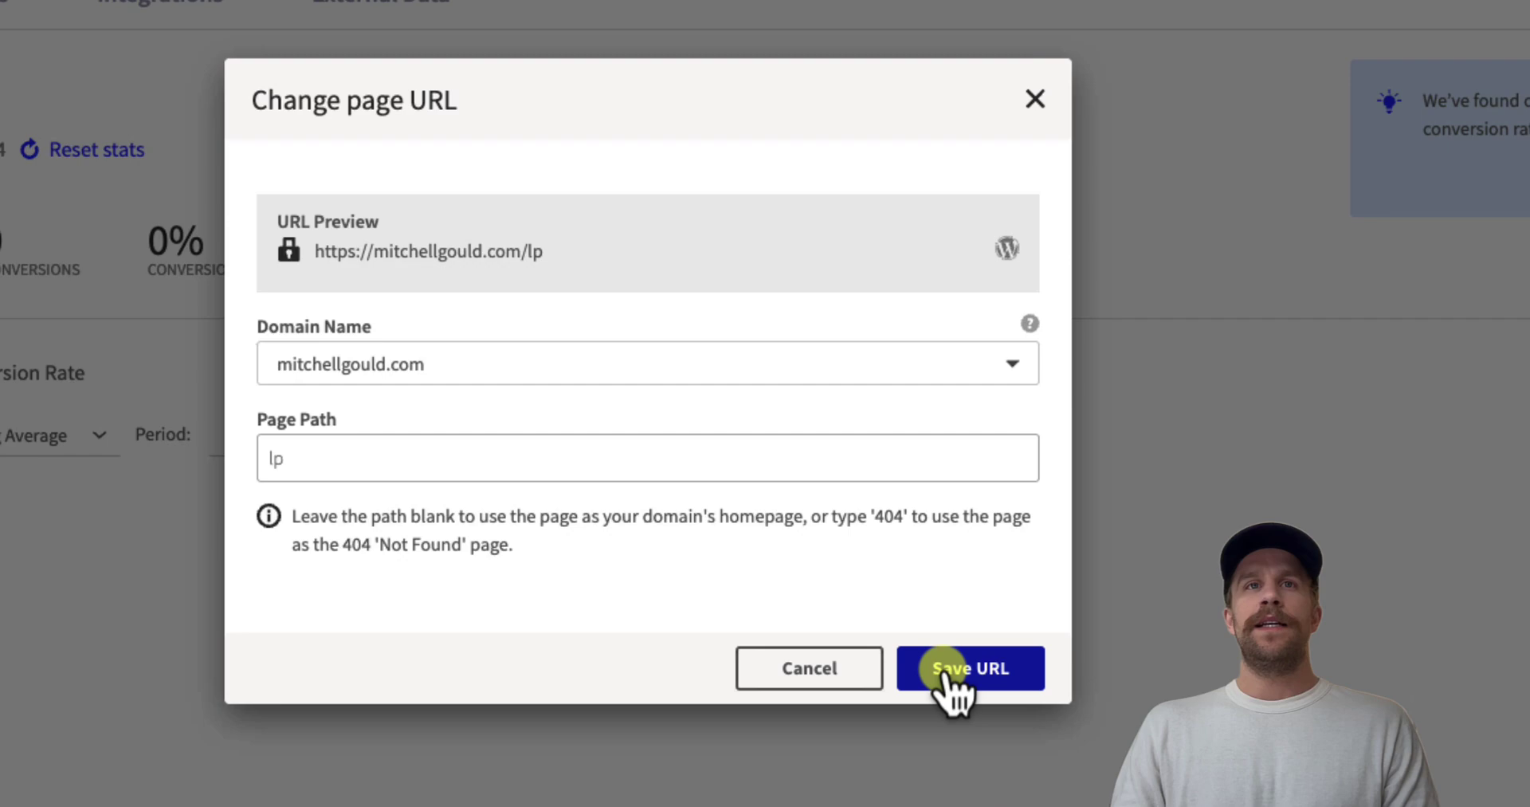
Apply the new /lp/ URL, preview the live page, and start republishing.
{"action": "left_click", "coordinate": [927, 606]}
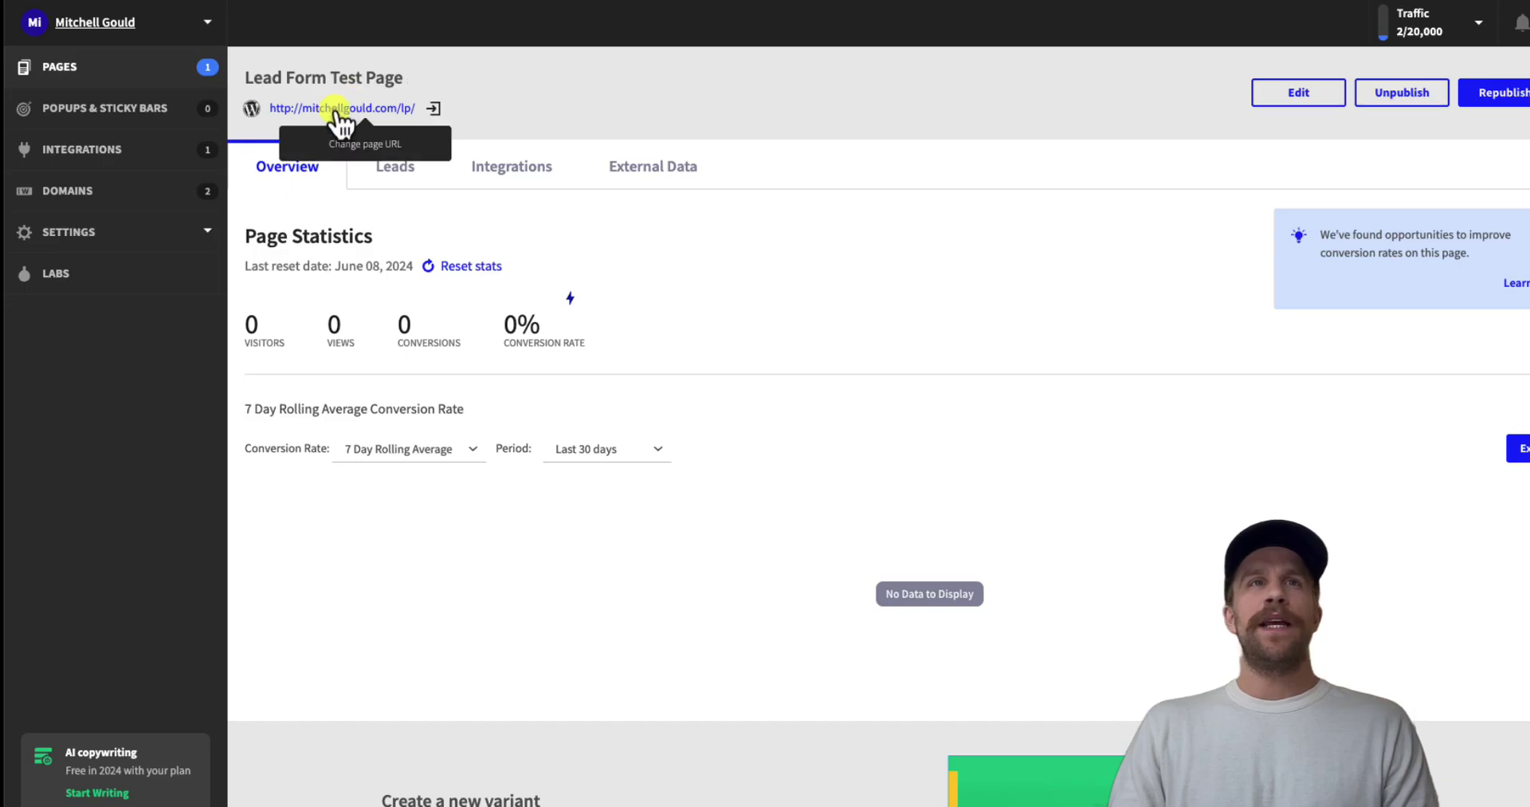
{"action": "left_click", "coordinate": [432, 109]}
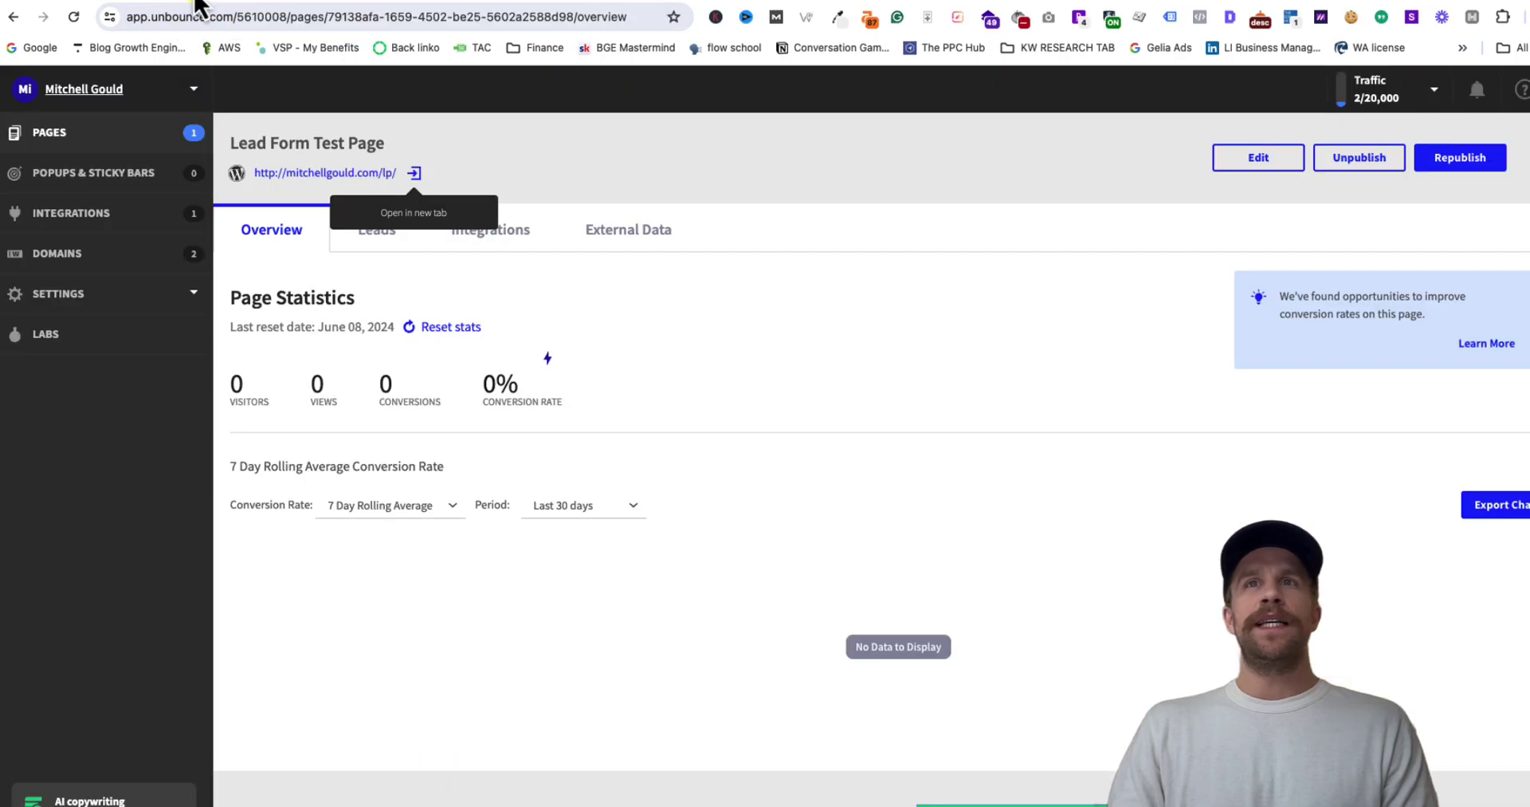
{"action": "left_click", "coordinate": [195, 3]}
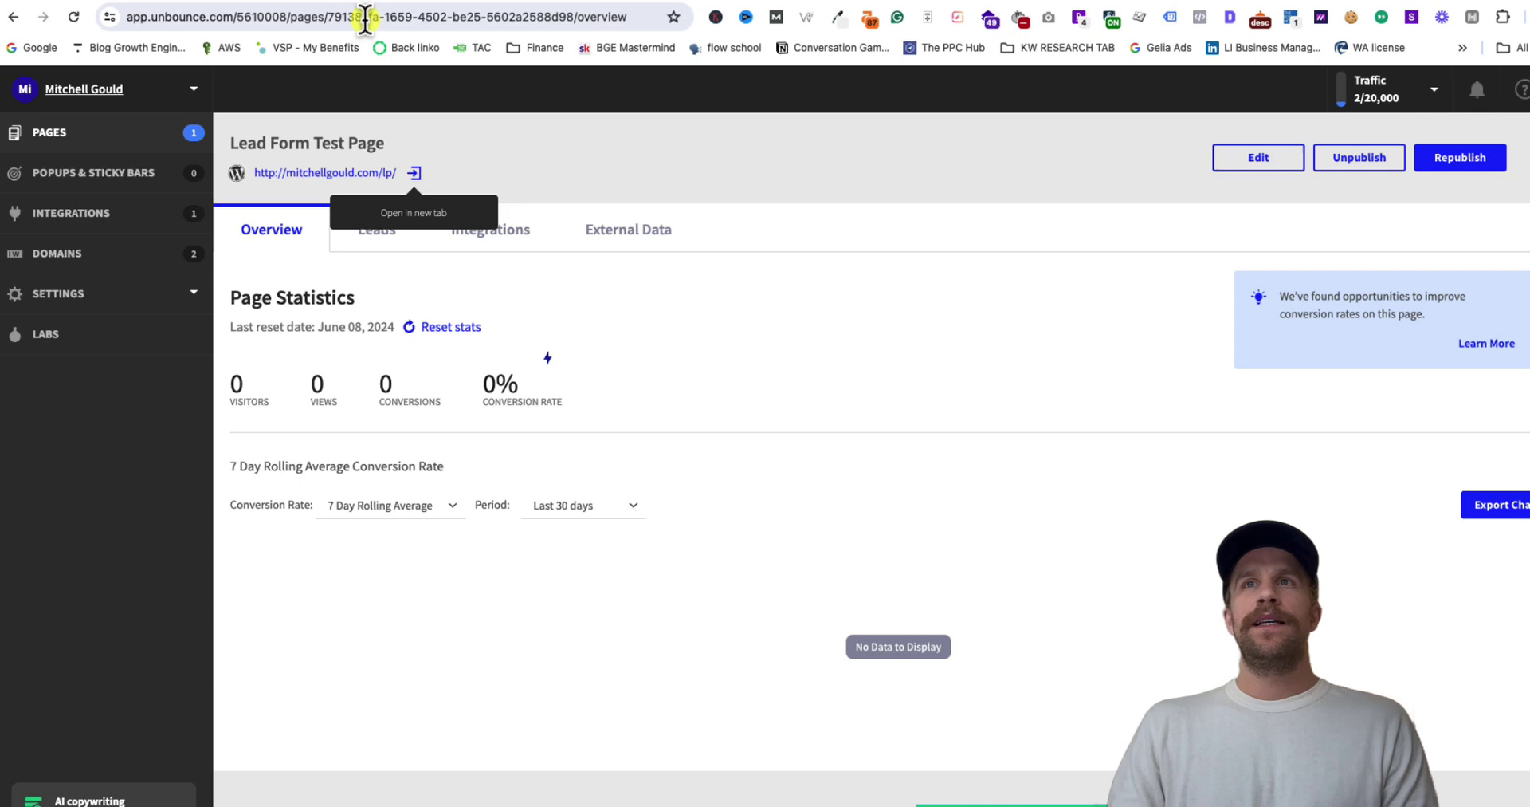
{"action": "left_click", "coordinate": [1493, 169]}
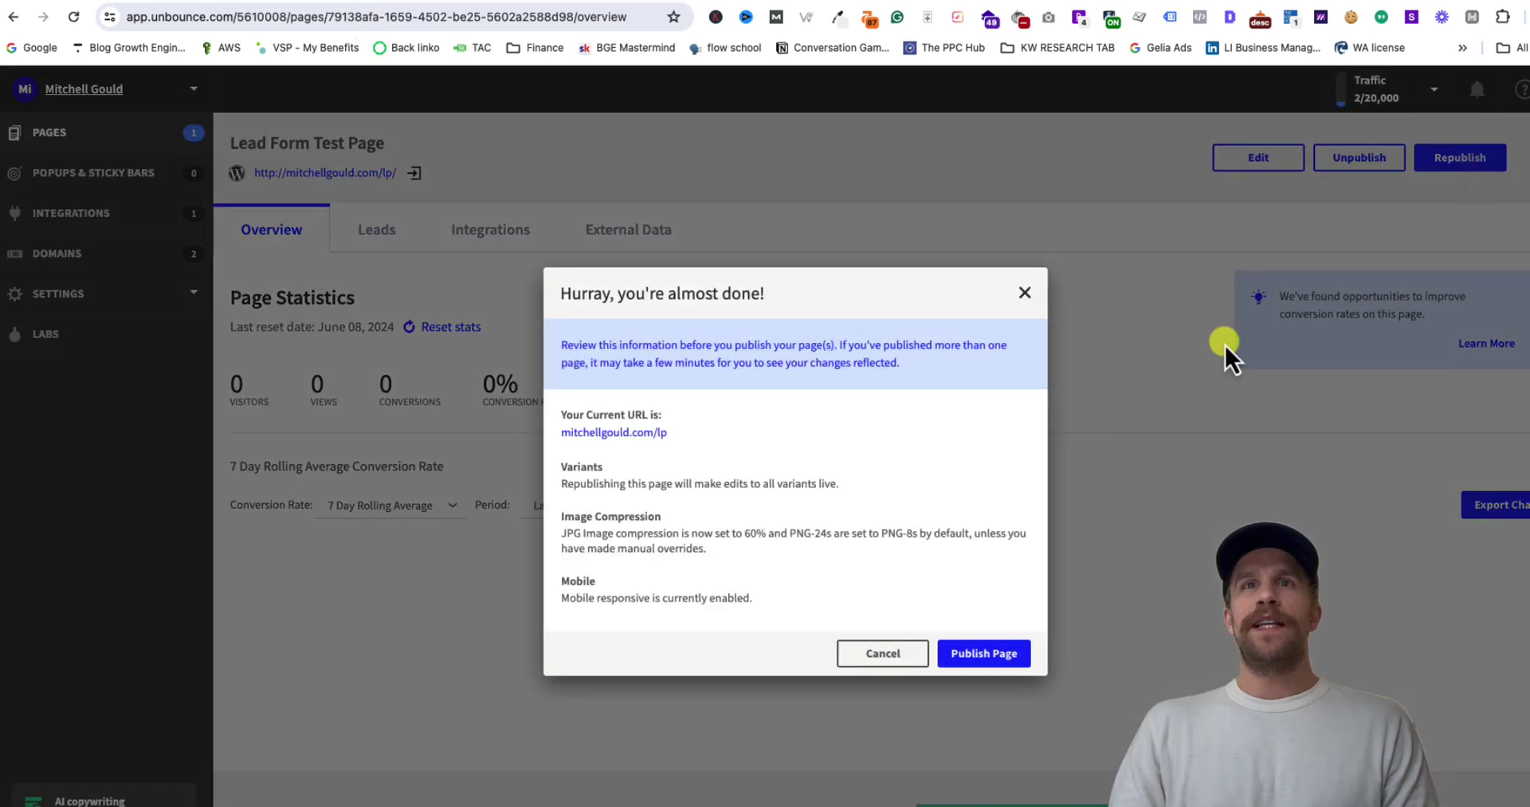
Publish Lead Form Test Page at its new address and view the WordPress plugin troubleshooting article.
{"action": "left_click", "coordinate": [980, 654]}
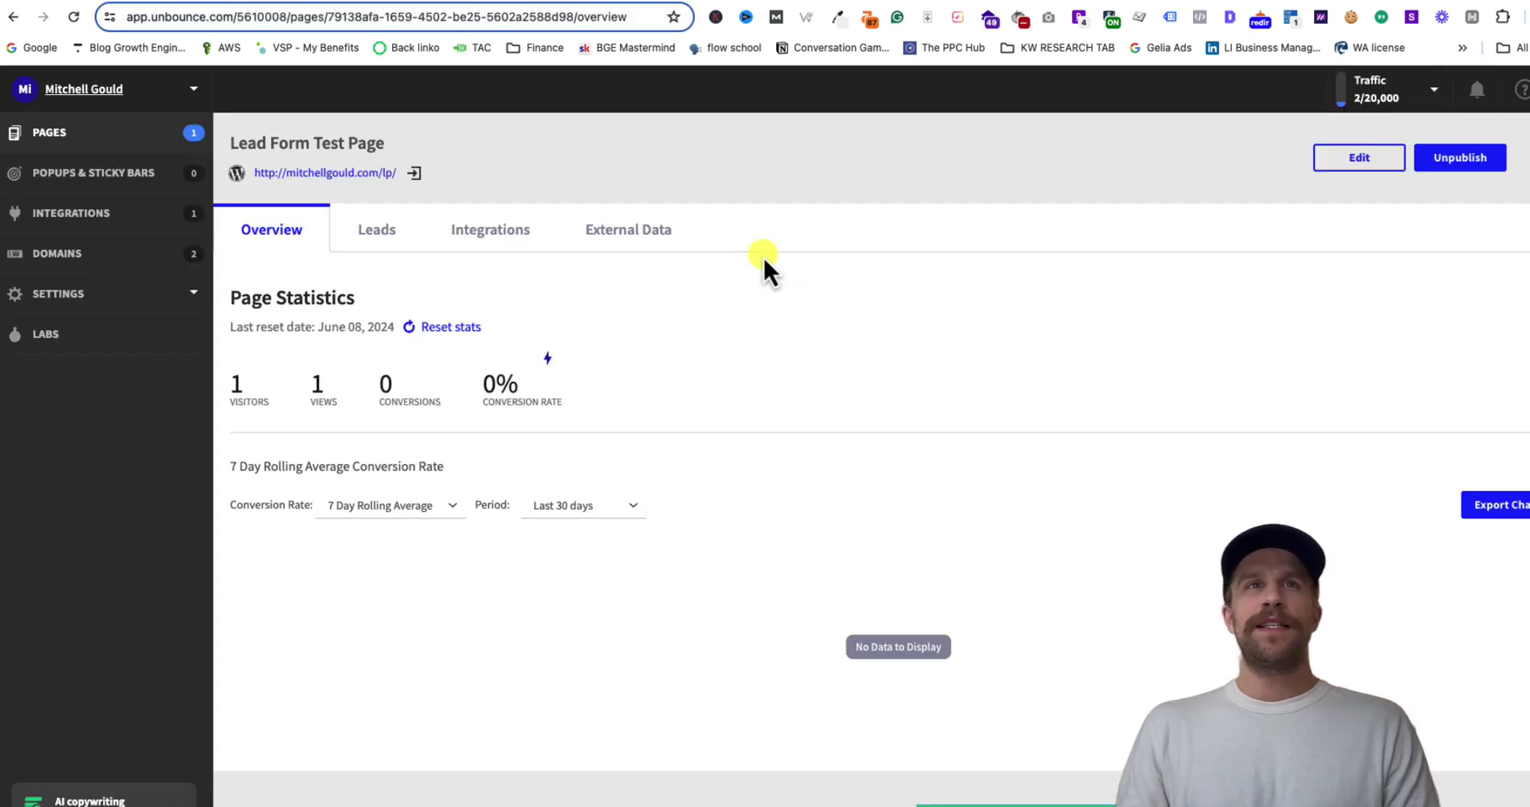
{"action": "left_click", "coordinate": [323, 1]}
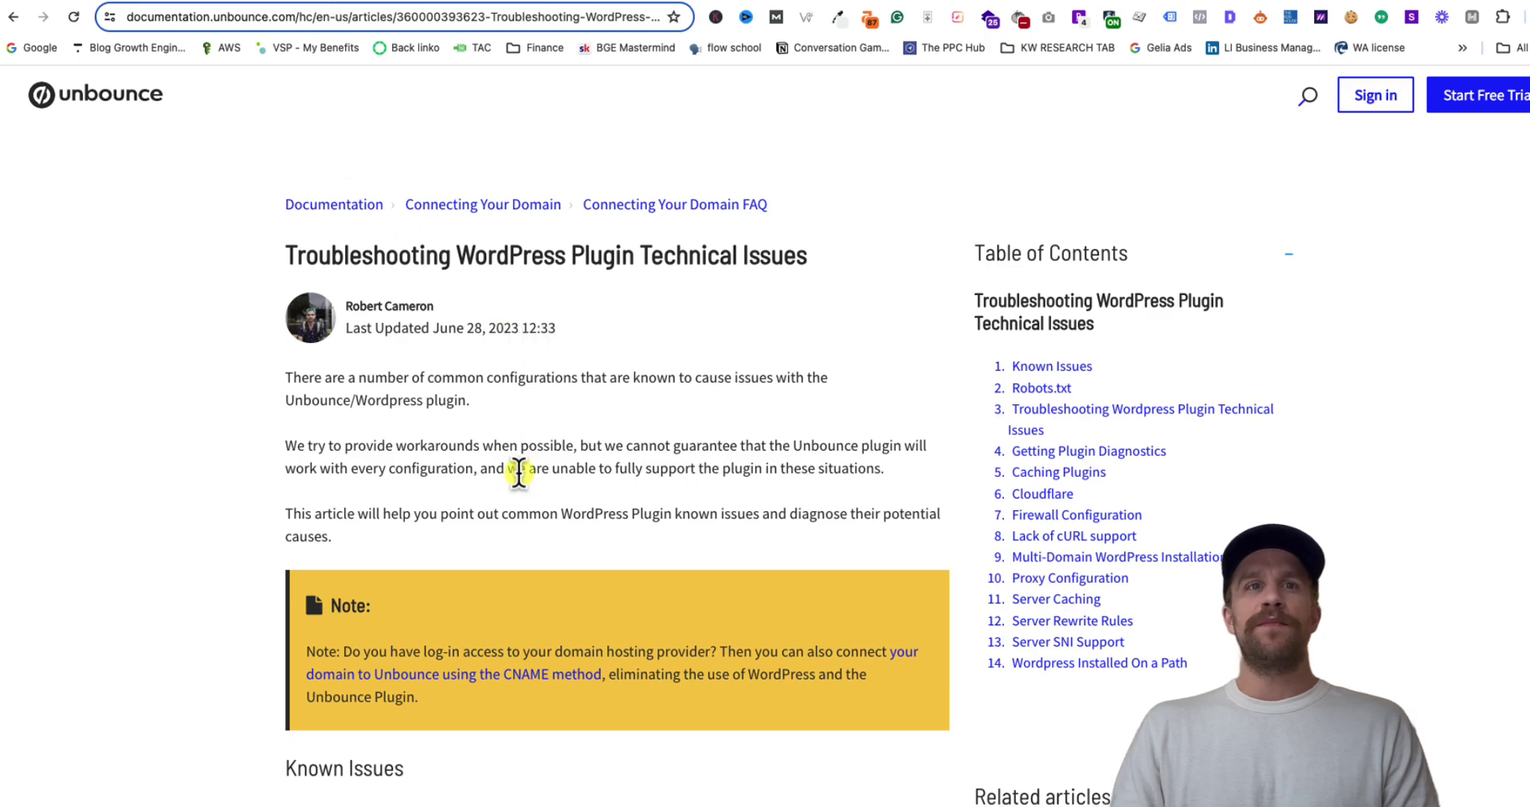
{"action": "scroll", "coordinate": [515, 479], "scroll_direction": "down", "scroll_amount": 7}
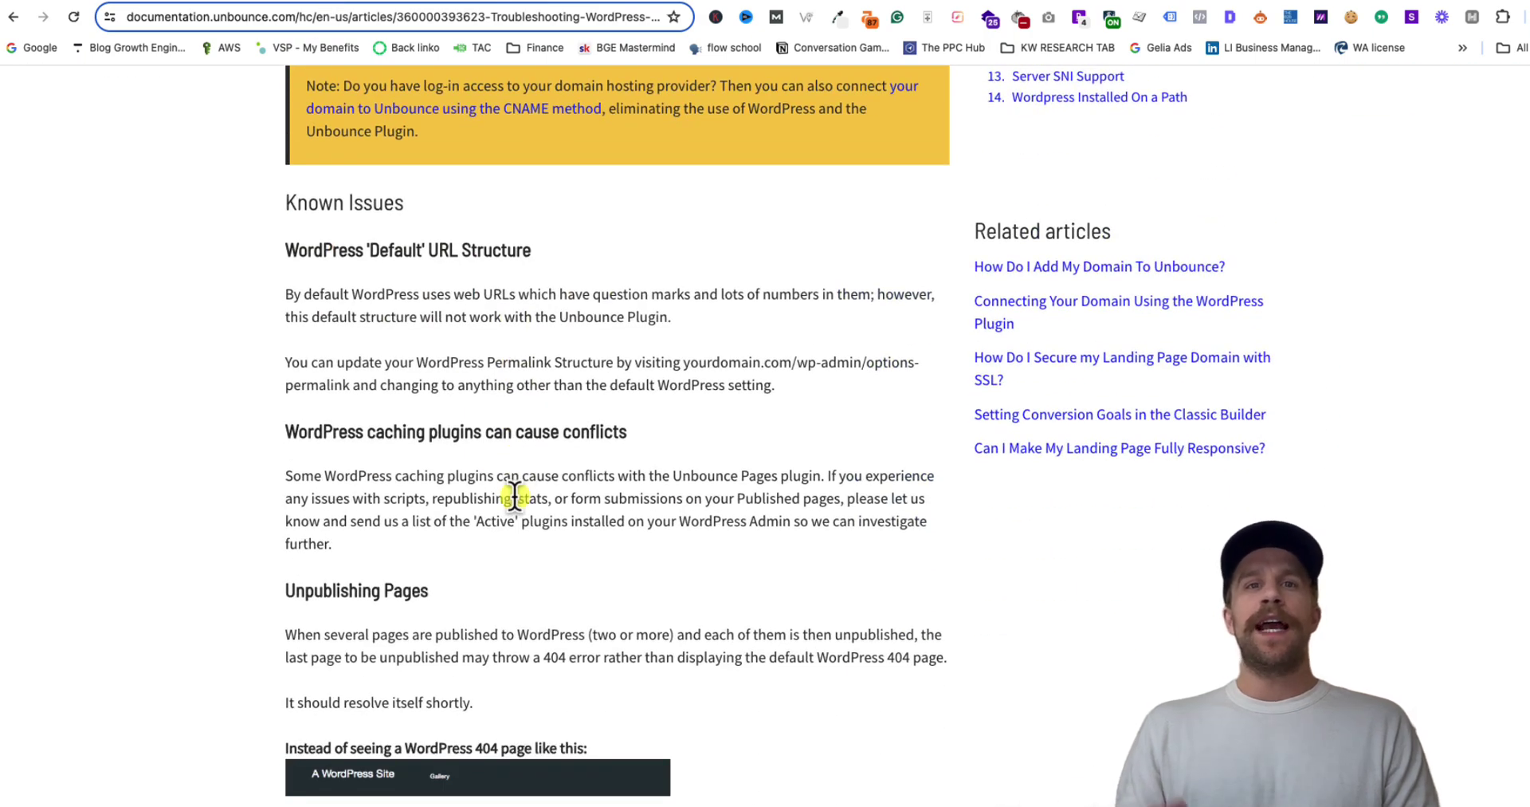
{"action": "scroll", "coordinate": [495, 508], "scroll_direction": "down", "scroll_amount": 3}
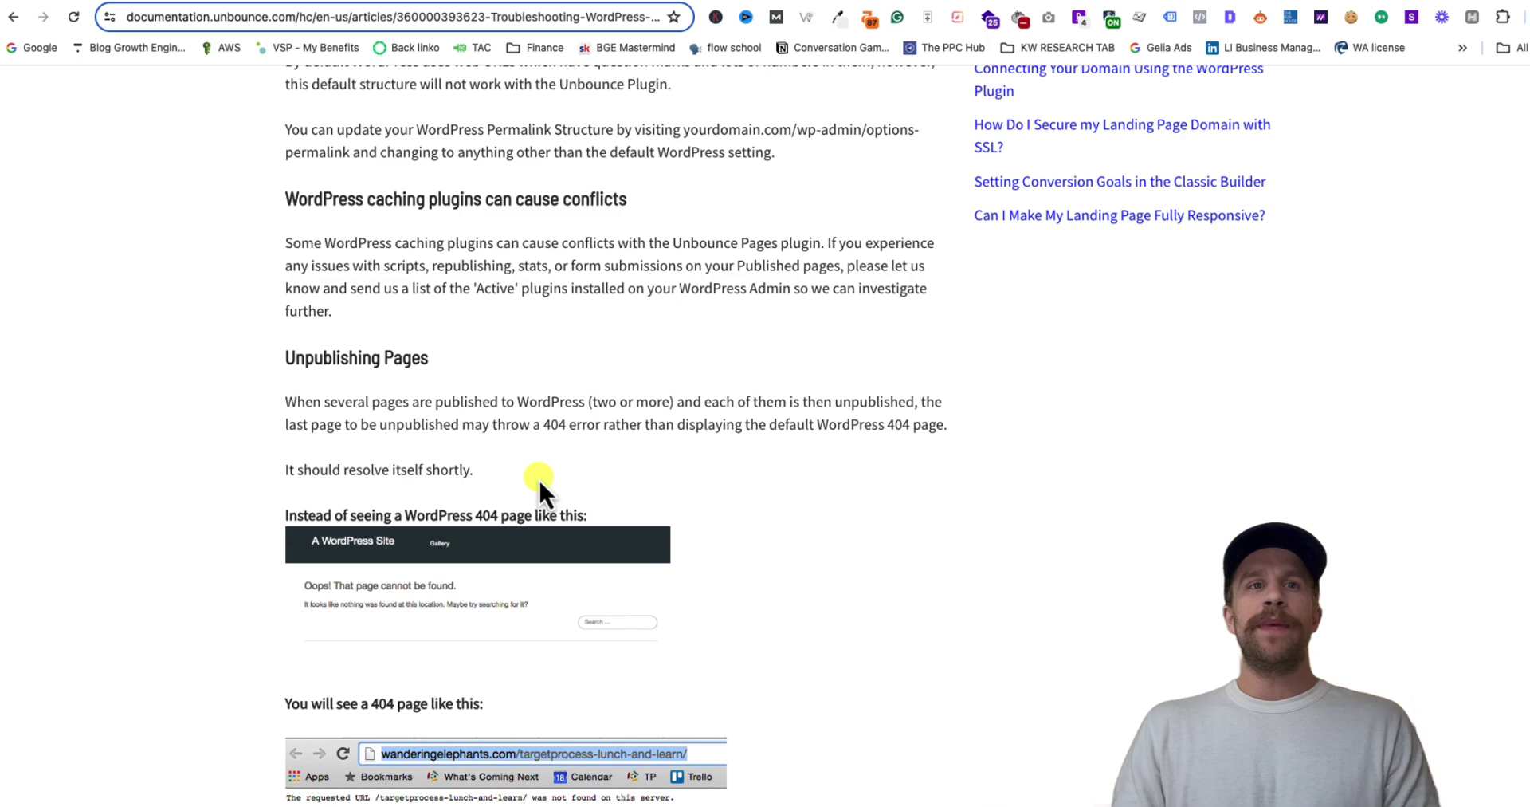
{"action": "scroll", "coordinate": [539, 482], "scroll_direction": "down", "scroll_amount": 3}
{"action": "scroll", "coordinate": [506, 545], "scroll_direction": "down", "scroll_amount": 3}
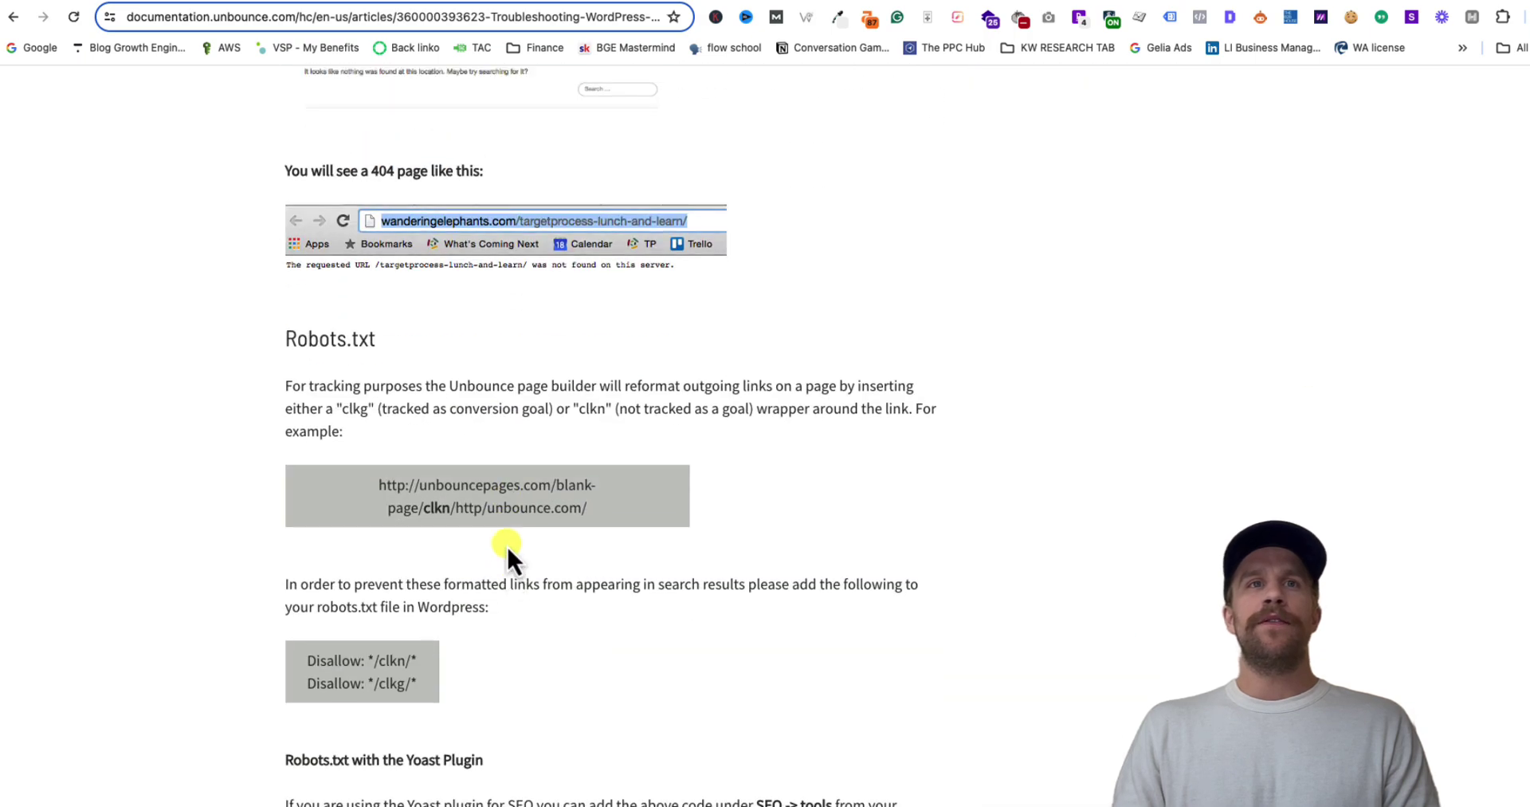
{"action": "scroll", "coordinate": [503, 546], "scroll_direction": "up", "scroll_amount": 12}
{"action": "scroll", "coordinate": [498, 495], "scroll_direction": "up", "scroll_amount": 4}
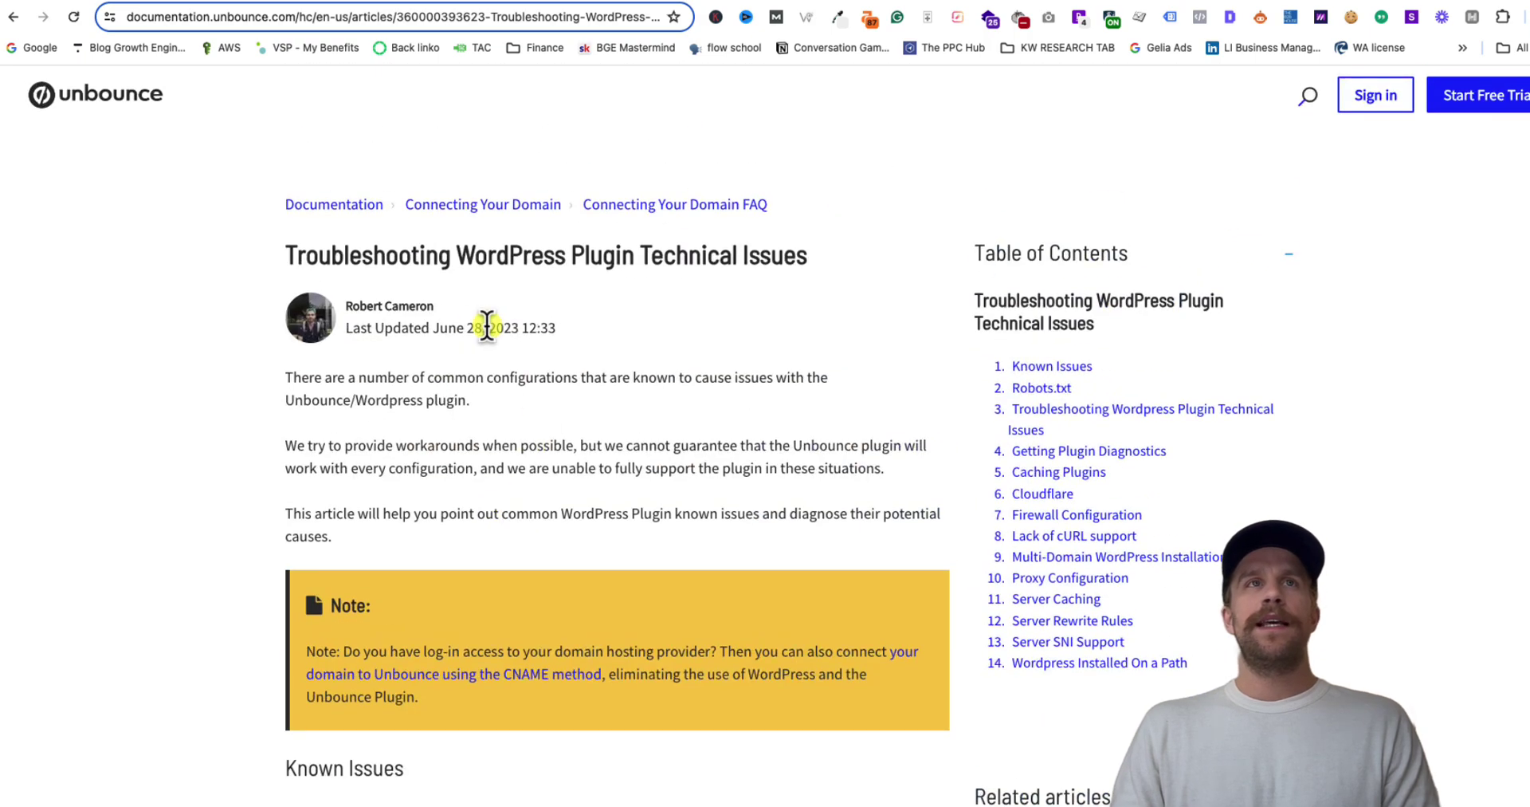